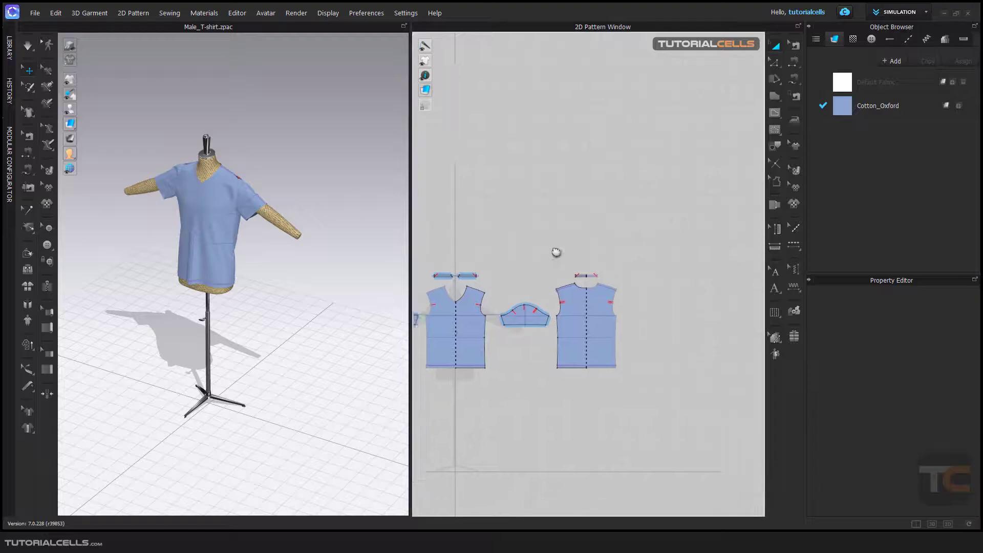
scroll(547, 276, up, 2)
scroll(569, 219, up, 1)
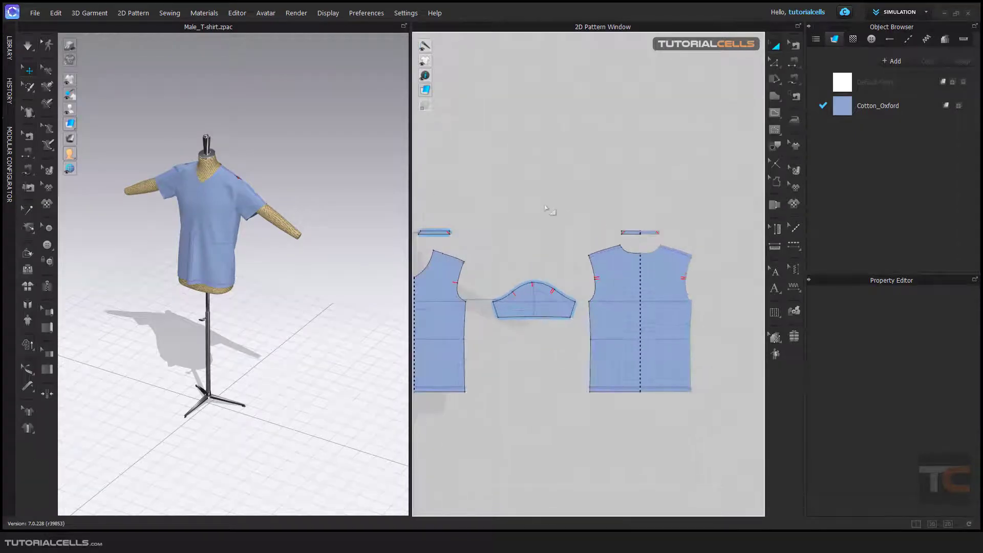
- Shift the mannequin higher, then bring up the 2D pattern window's options for Grid Properties
middle_drag(285, 354, 331, 192)
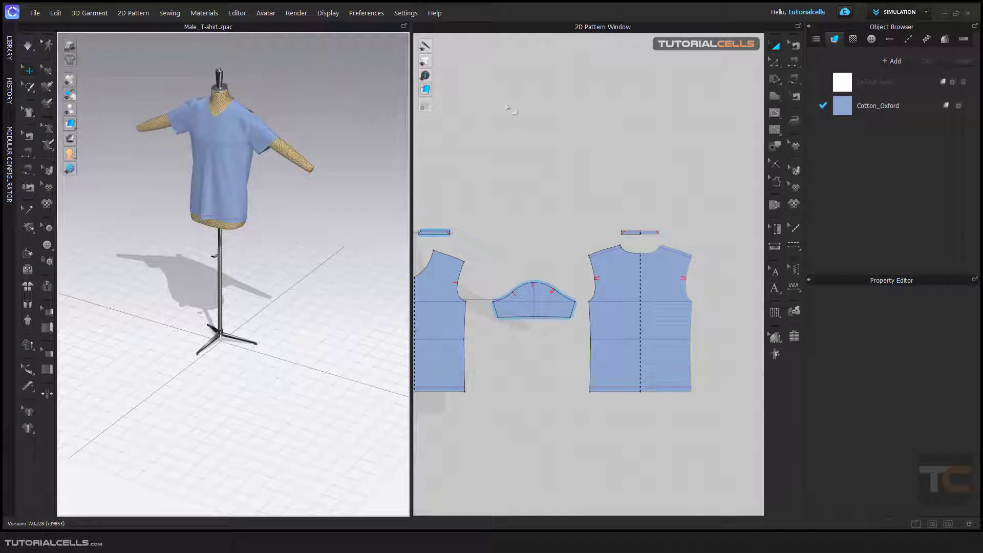
right_click(533, 84)
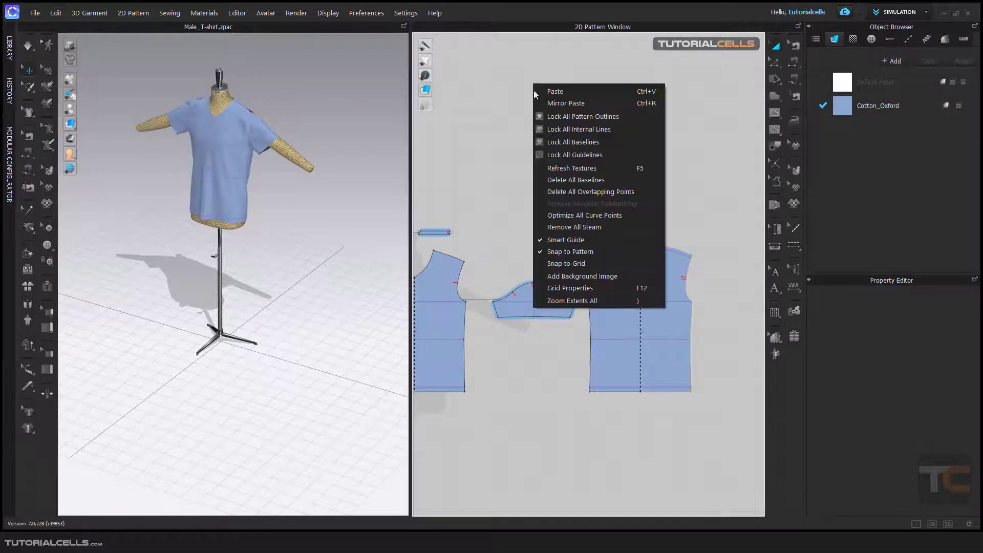
click(648, 289)
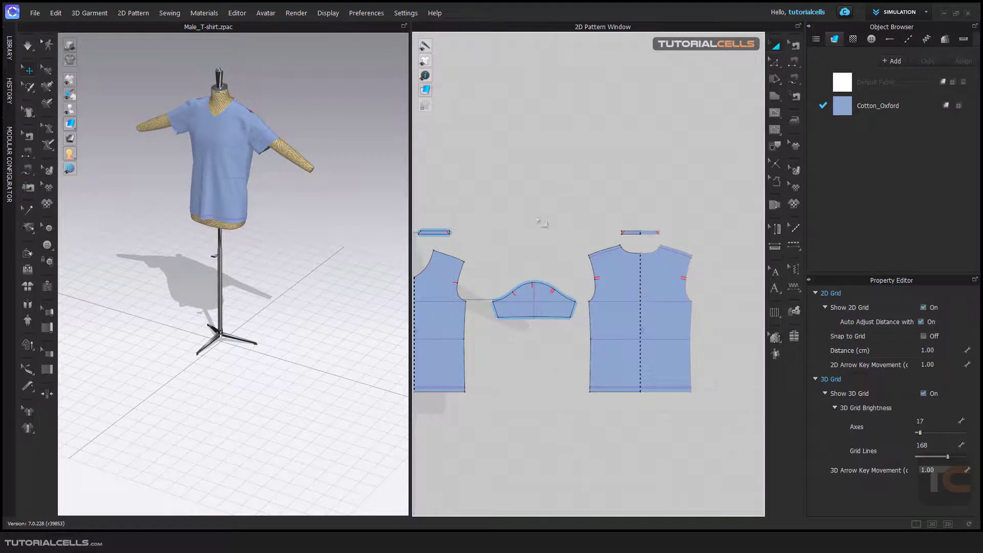
click(366, 12)
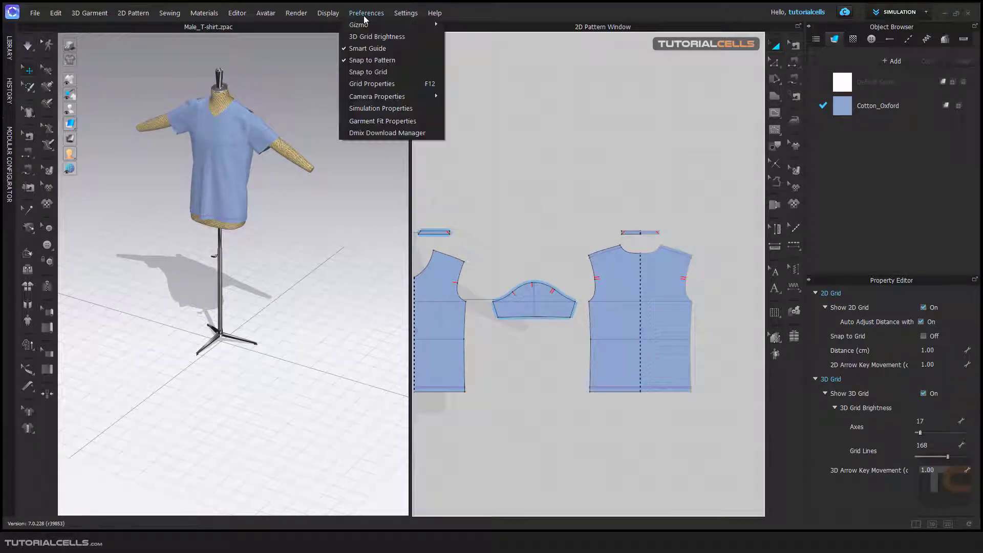
click(371, 83)
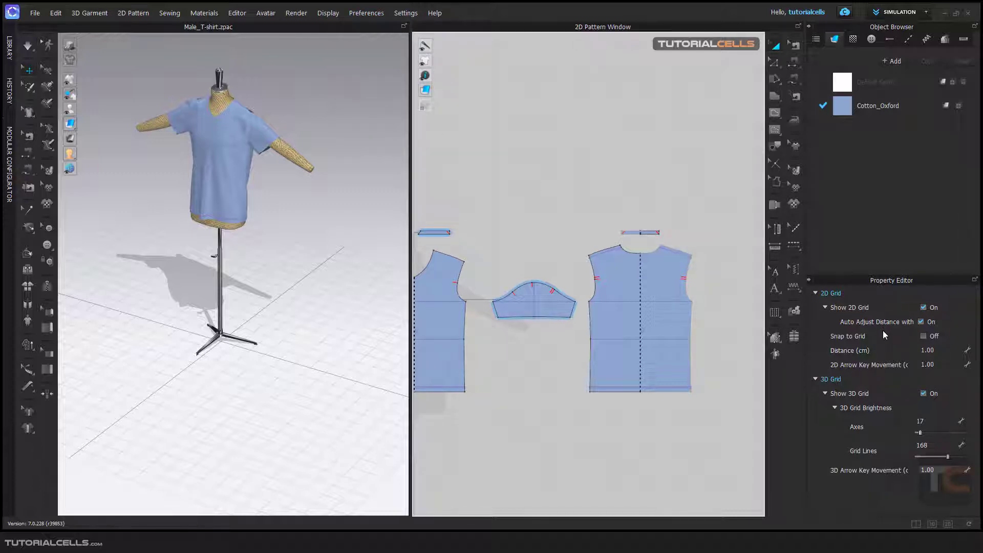
click(816, 293)
click(816, 307)
click(816, 293)
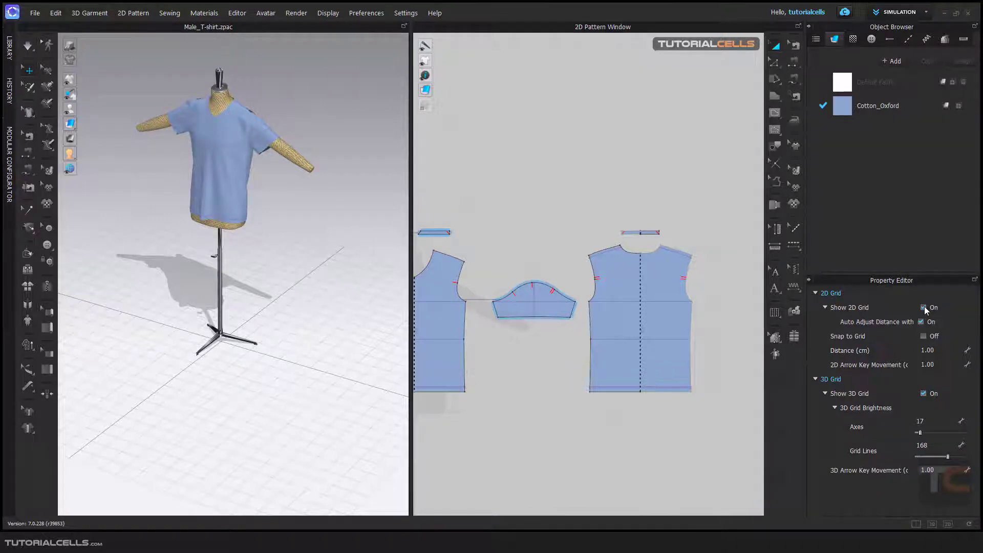
scroll(617, 278, up, 5)
scroll(617, 278, up, 3)
middle_drag(617, 278, 499, 227)
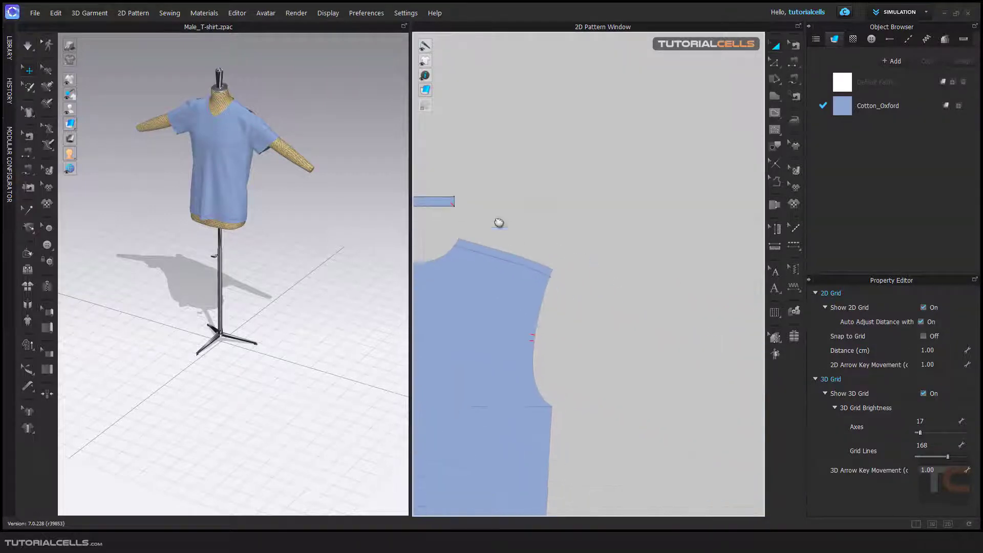
click(925, 307)
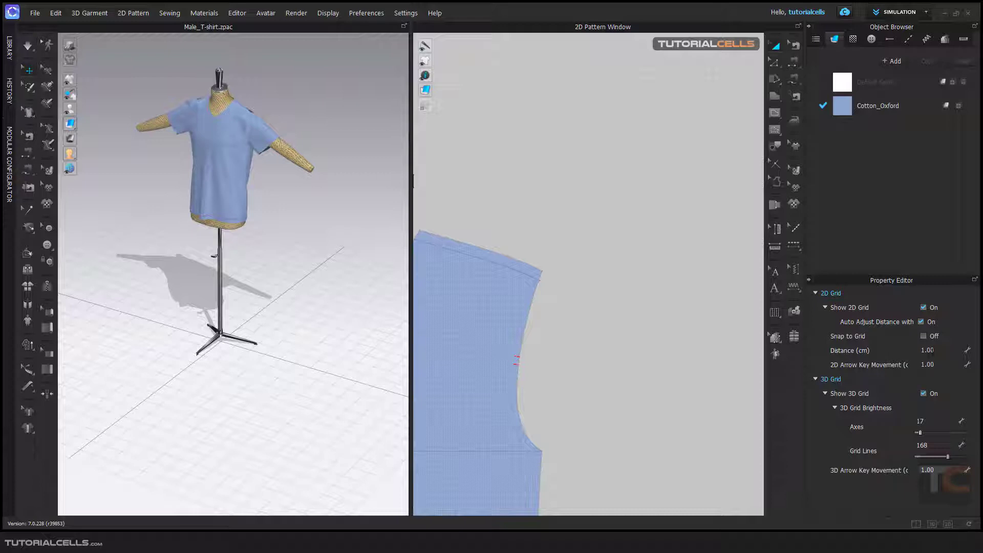
middle_drag(614, 313, 564, 277)
scroll(554, 269, up, 4)
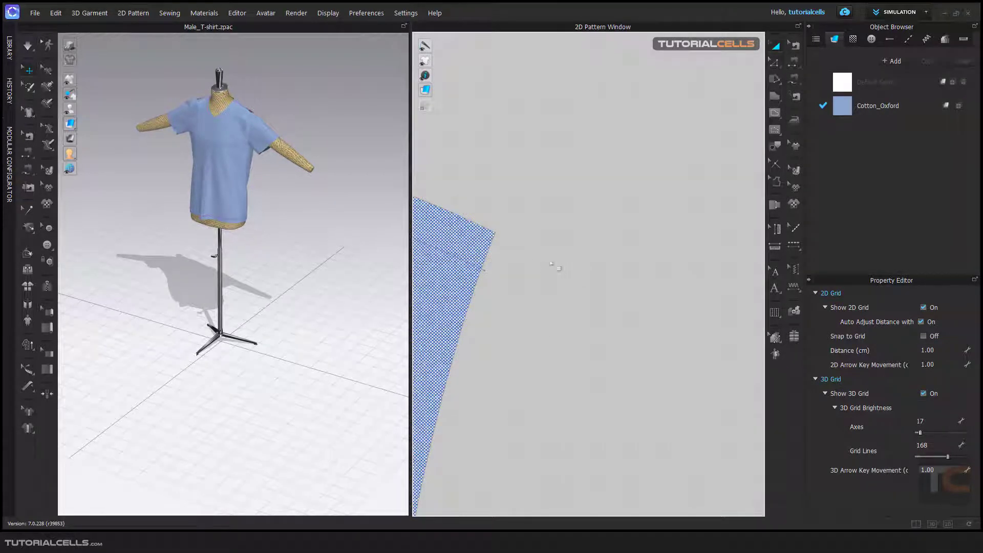
double_click(928, 350)
text(5)
key(Return)
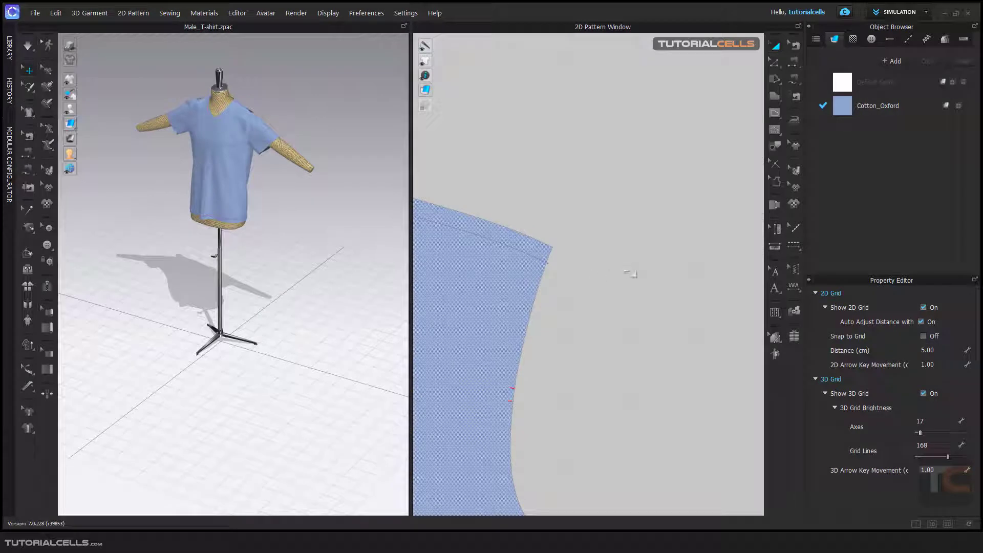
double_click(928, 351)
text(1)
key(Return)
scroll(563, 258, up, 2)
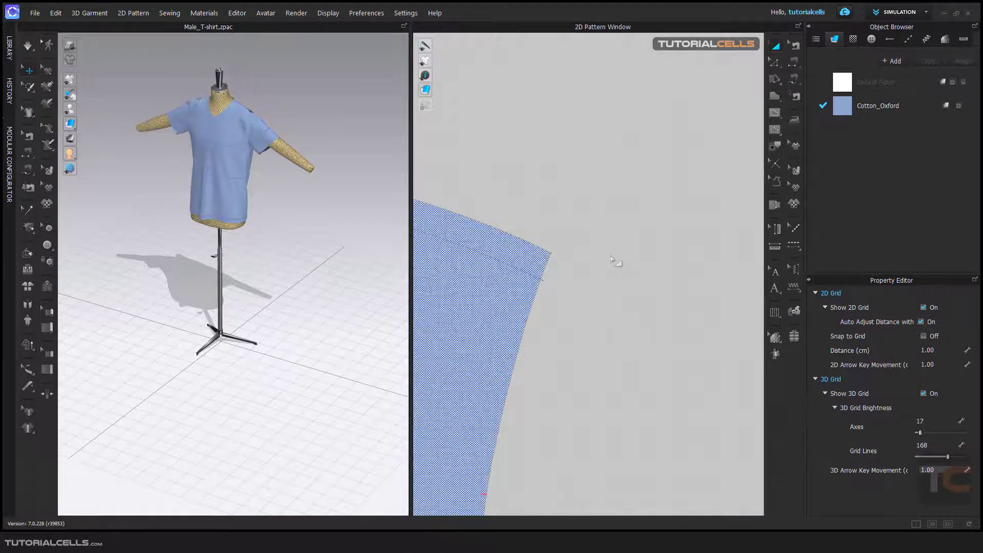
scroll(615, 262, down, 2)
scroll(614, 262, down, 2)
scroll(614, 263, down, 1)
scroll(614, 261, down, 1)
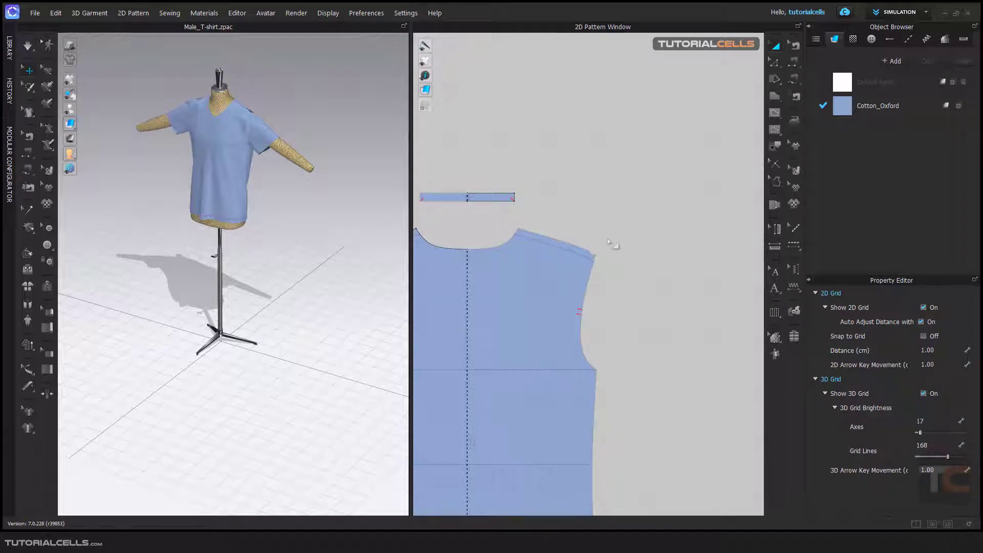
scroll(644, 254, up, 1)
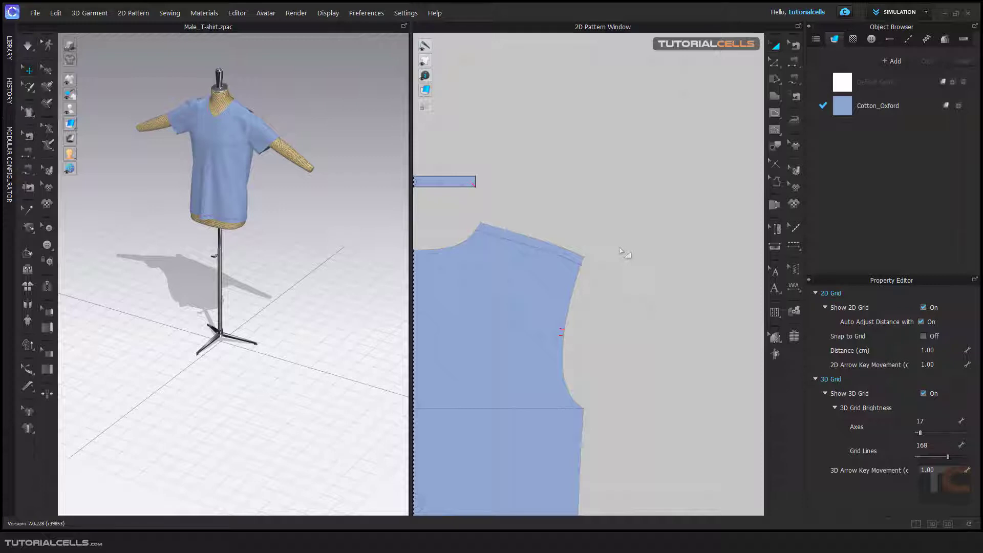
scroll(625, 254, down, 1)
scroll(624, 254, down, 1)
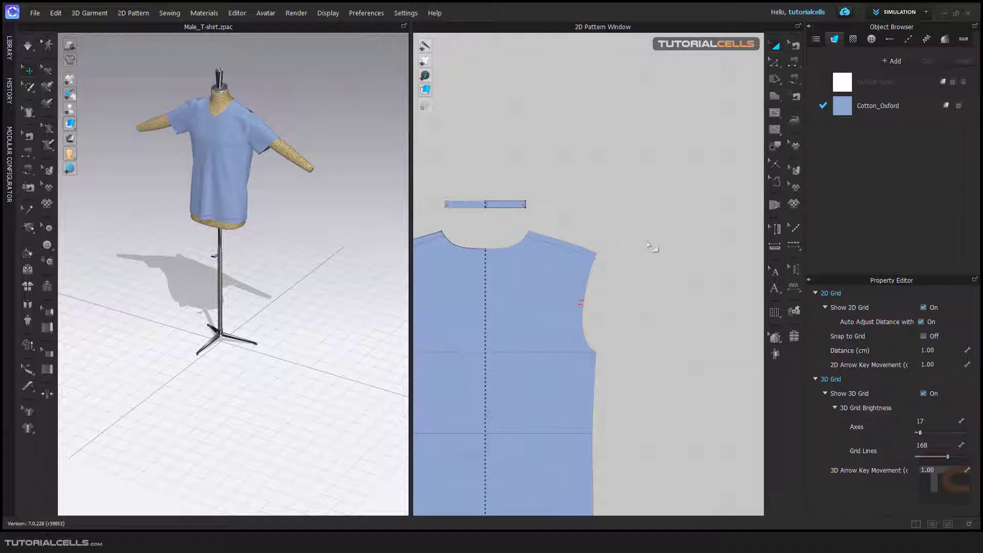
scroll(638, 254, up, 1)
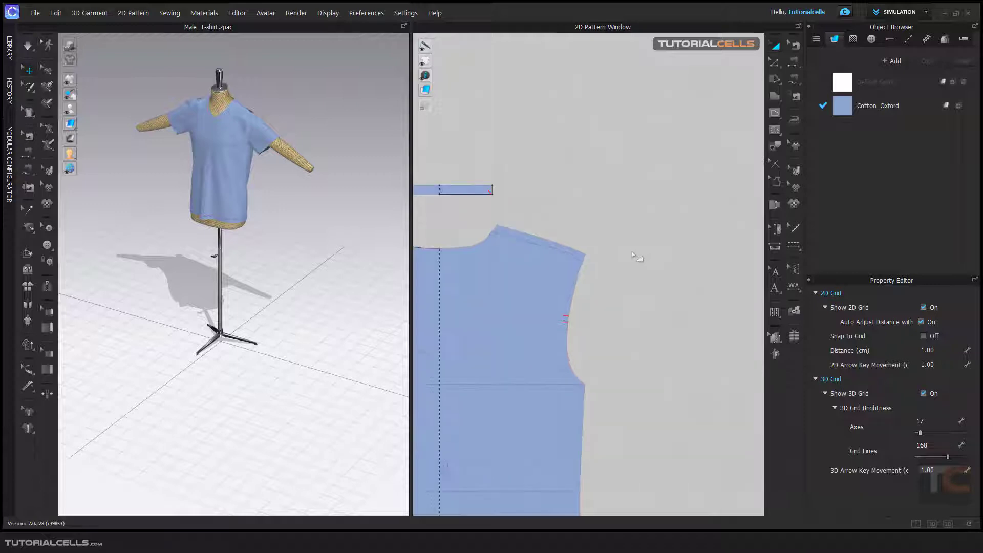
scroll(603, 257, up, 3)
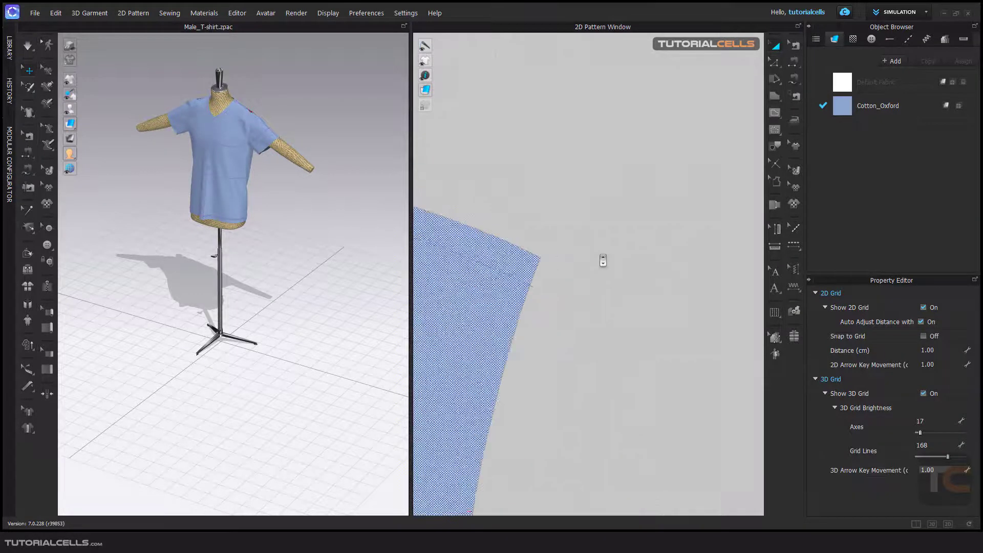
scroll(603, 258, down, 5)
scroll(603, 262, up, 4)
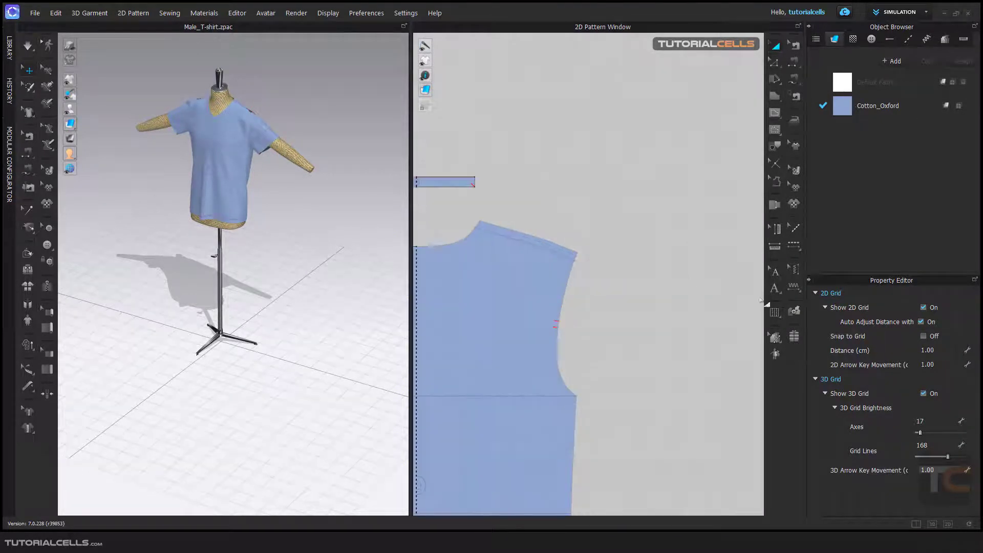
- Toggle automatic grid distance adjustment off and back on, leaving snapping off
click(920, 322)
scroll(665, 306, down, 4)
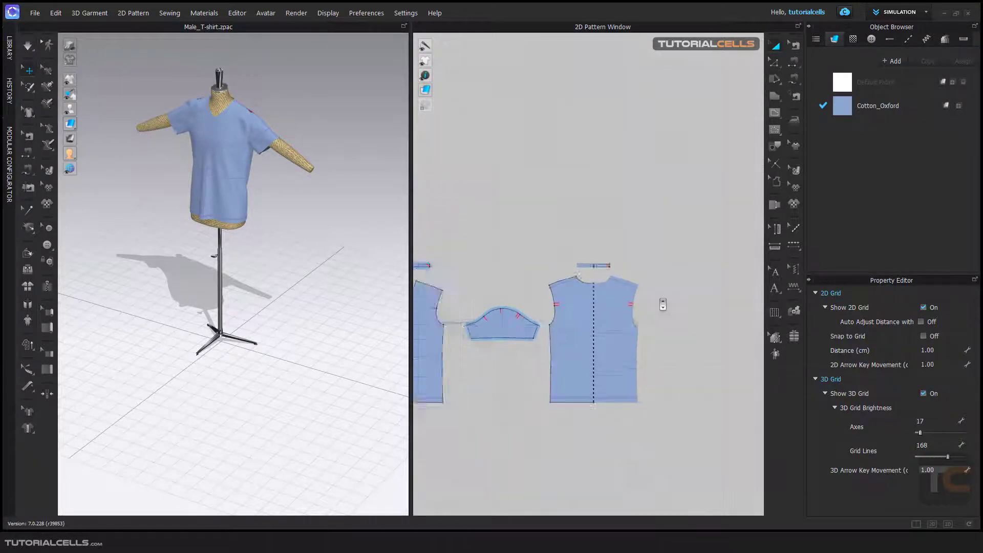
scroll(665, 305, up, 5)
scroll(660, 304, down, 3)
scroll(661, 304, up, 4)
scroll(661, 304, up, 2)
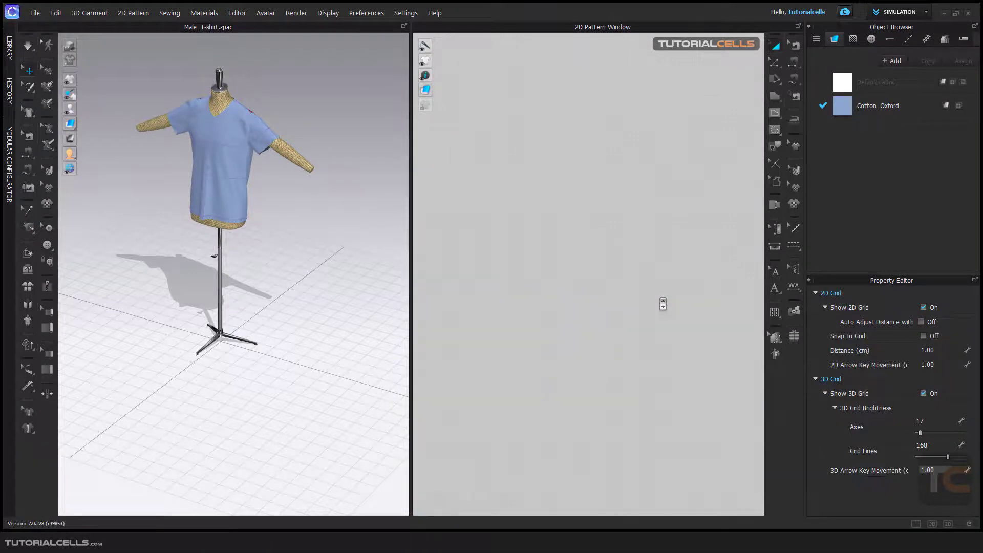
scroll(615, 285, down, 2)
scroll(615, 285, up, 1)
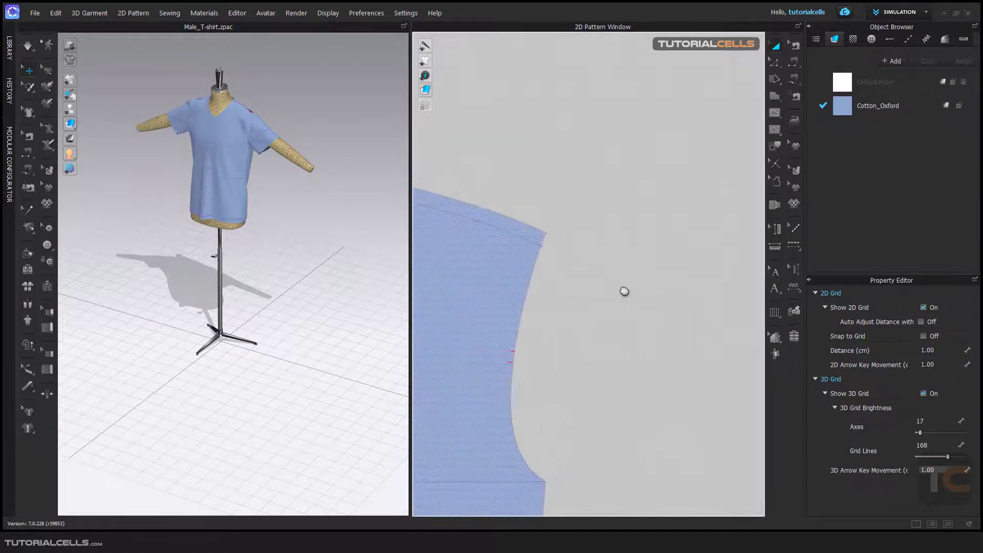
click(922, 322)
scroll(588, 254, down, 3)
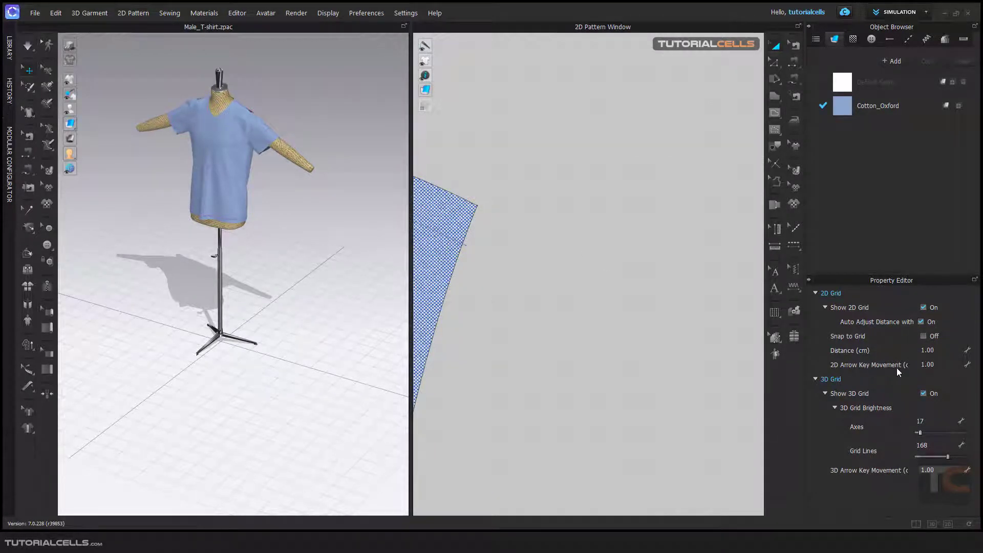
scroll(558, 246, up, 3)
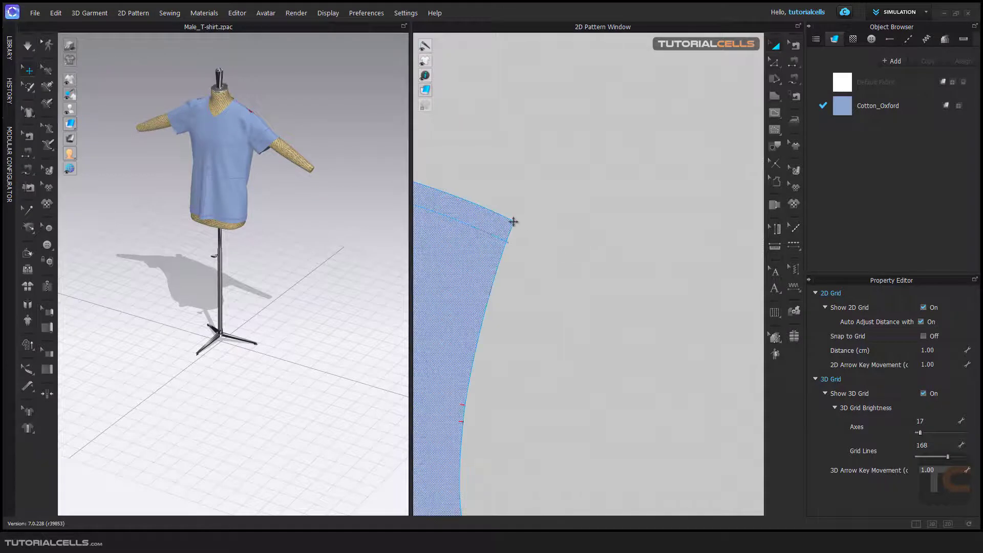
click(775, 44)
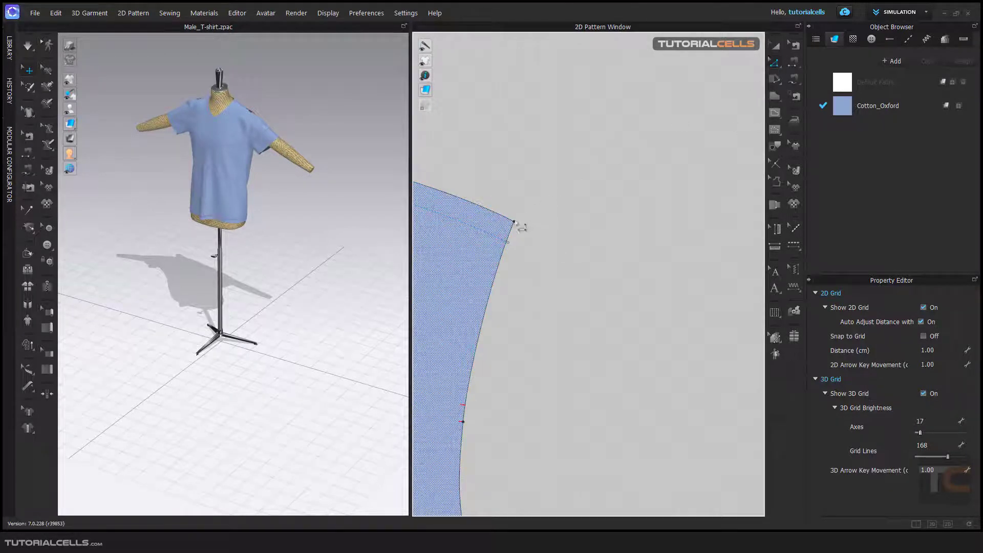
click(515, 224)
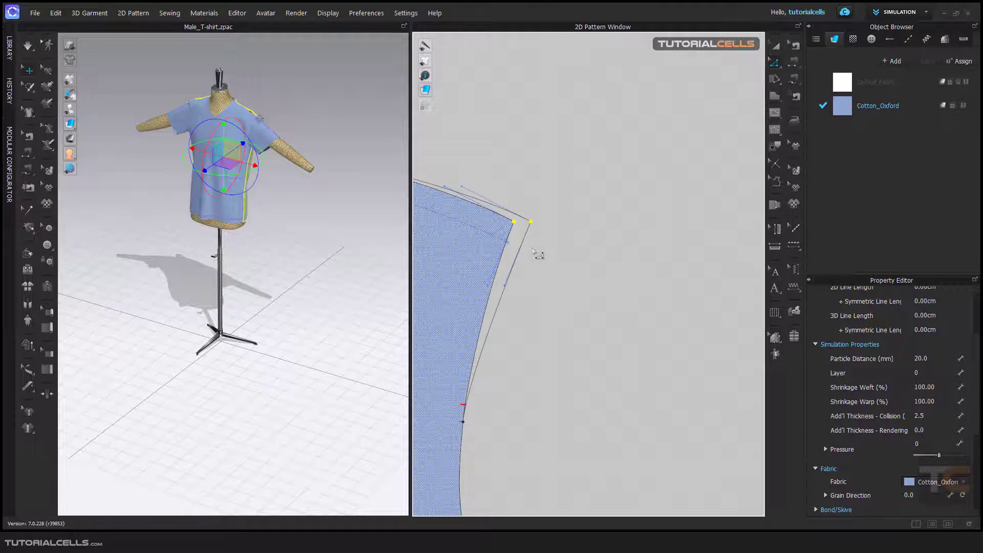
key(Right)
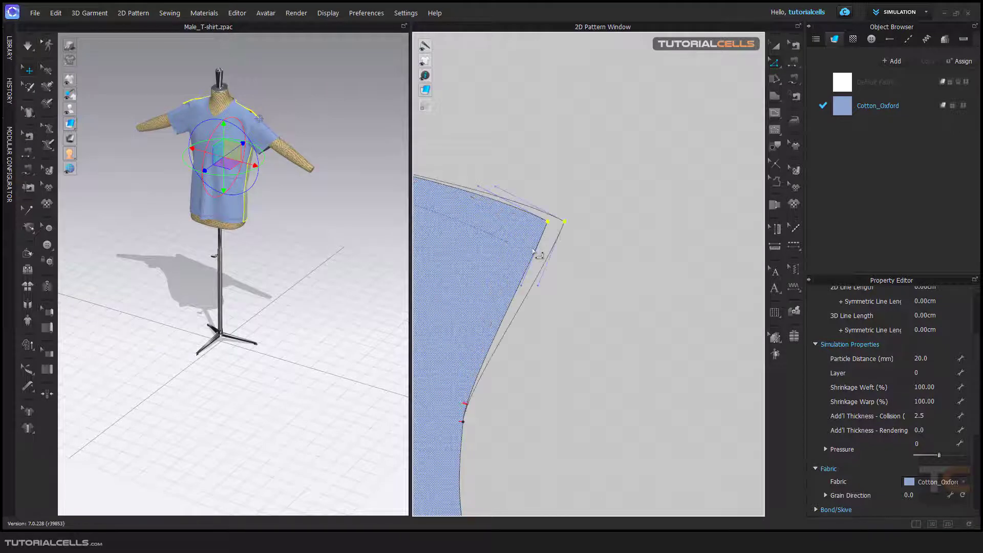
key(Down)
key(Right)
key(Left)
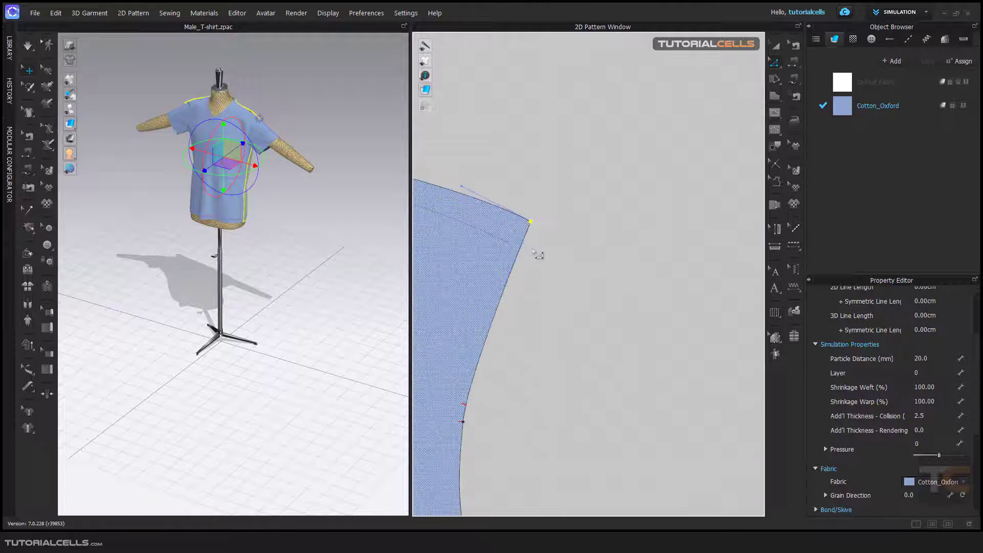
key(Left)
key(Escape)
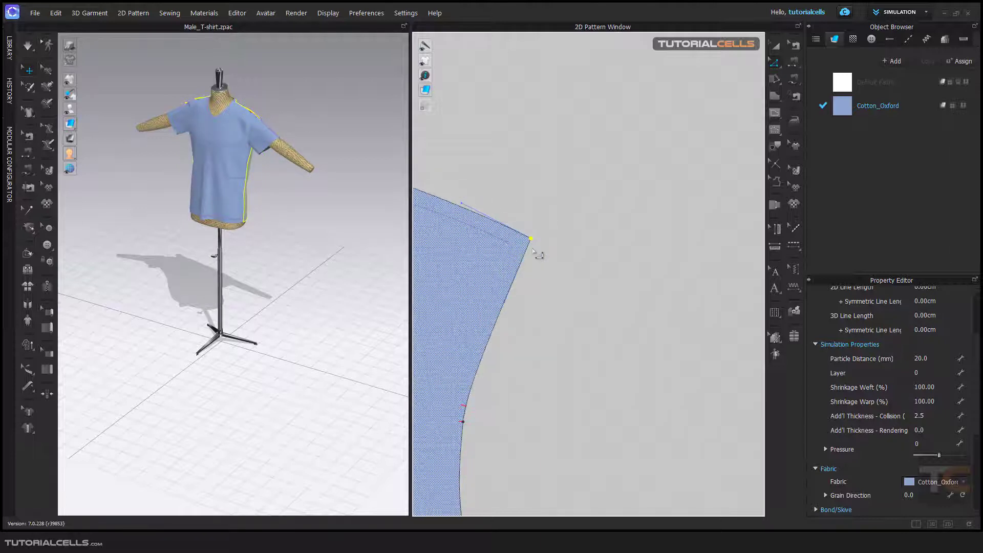
key(Up)
key(Up)
key(Right)
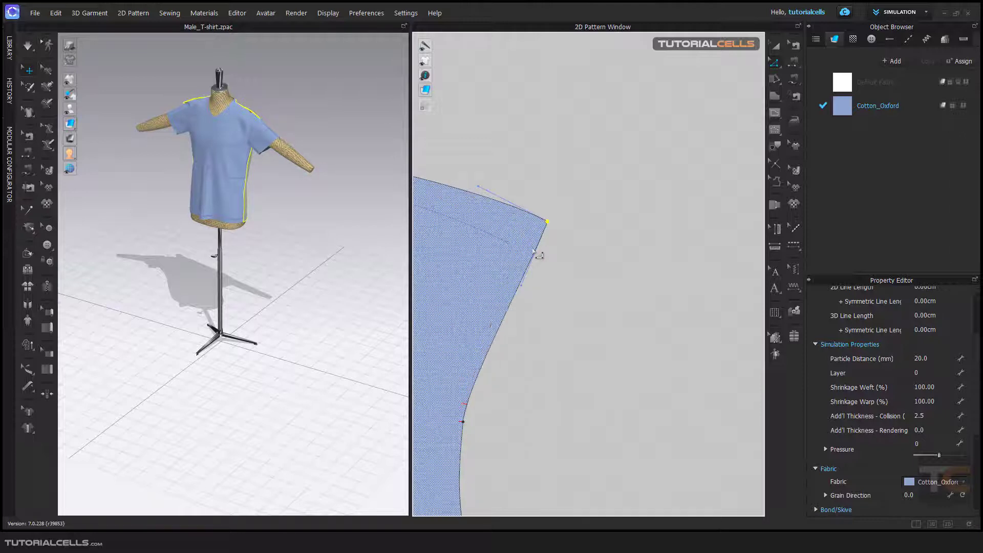
key(Left)
key(Left)
key(Left)
key(Left)
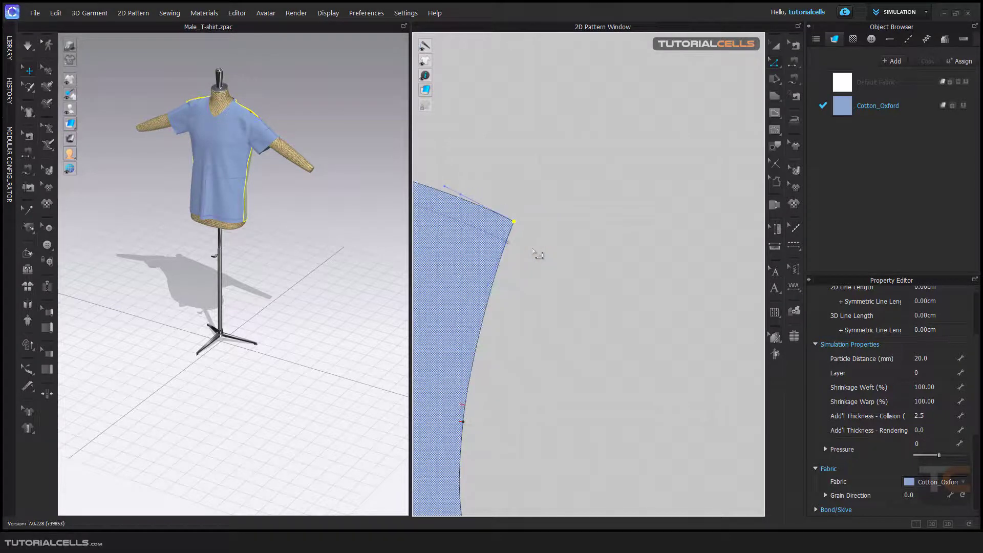
click(539, 254)
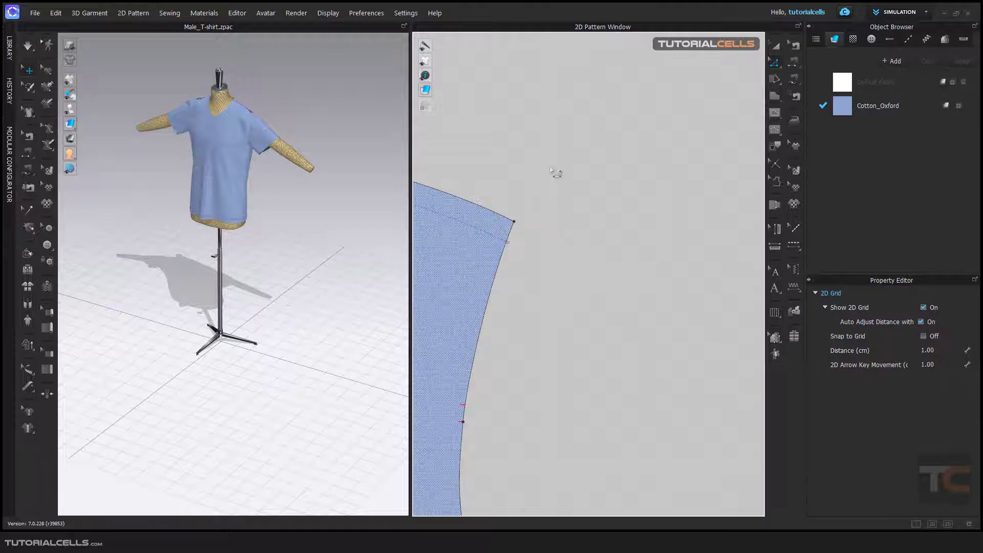
- In Preferences > Grid Properties, keep the arrow-key step unchanged and turn Snap to Grid on
click(365, 12)
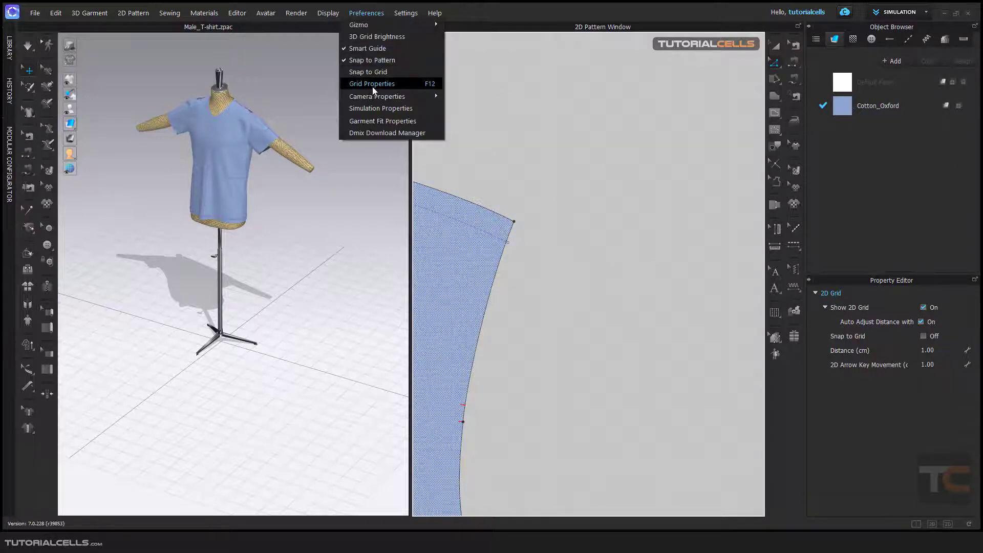
click(371, 84)
click(929, 364)
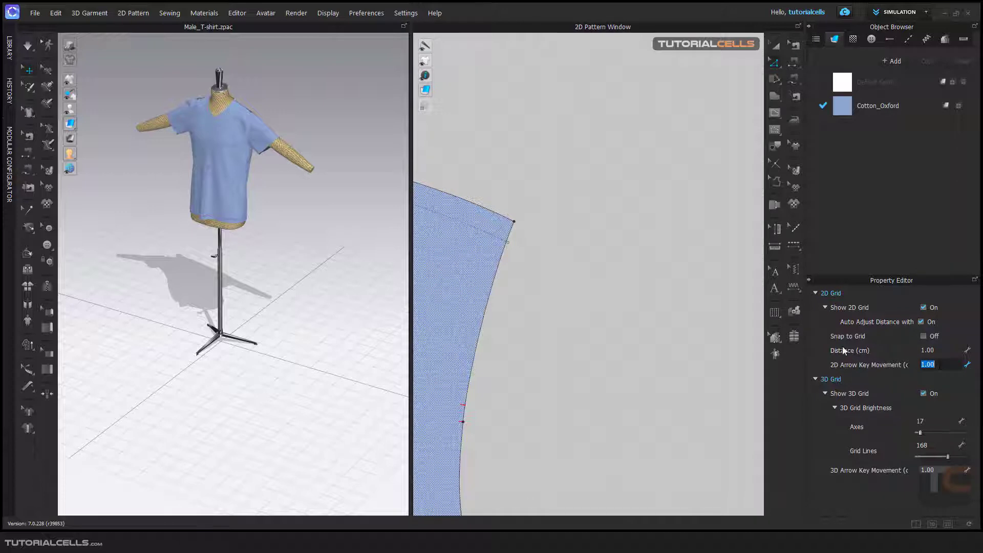
key(Return)
click(923, 336)
scroll(632, 248, down, 3)
scroll(633, 247, up, 3)
scroll(633, 248, down, 3)
scroll(633, 248, up, 1)
scroll(632, 247, up, 1)
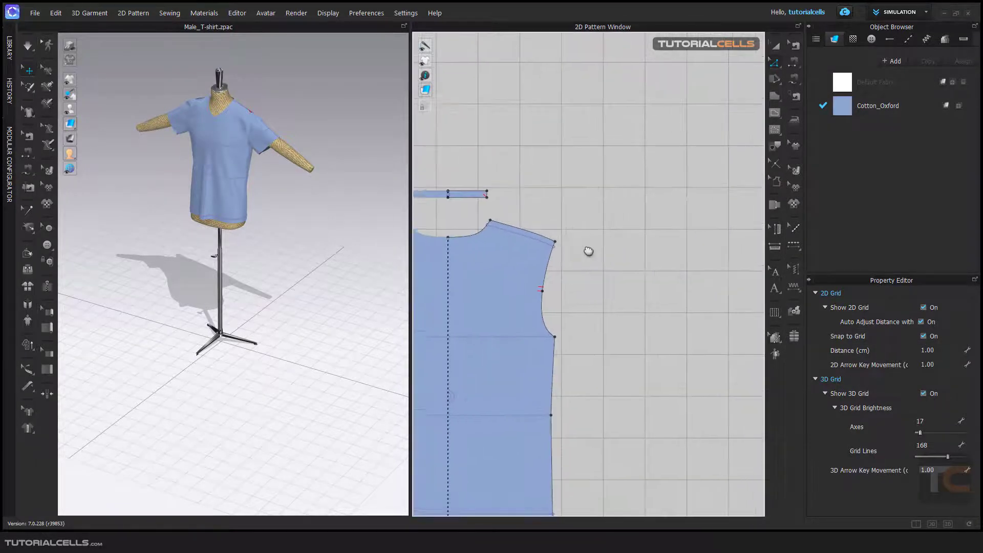
scroll(637, 240, down, 4)
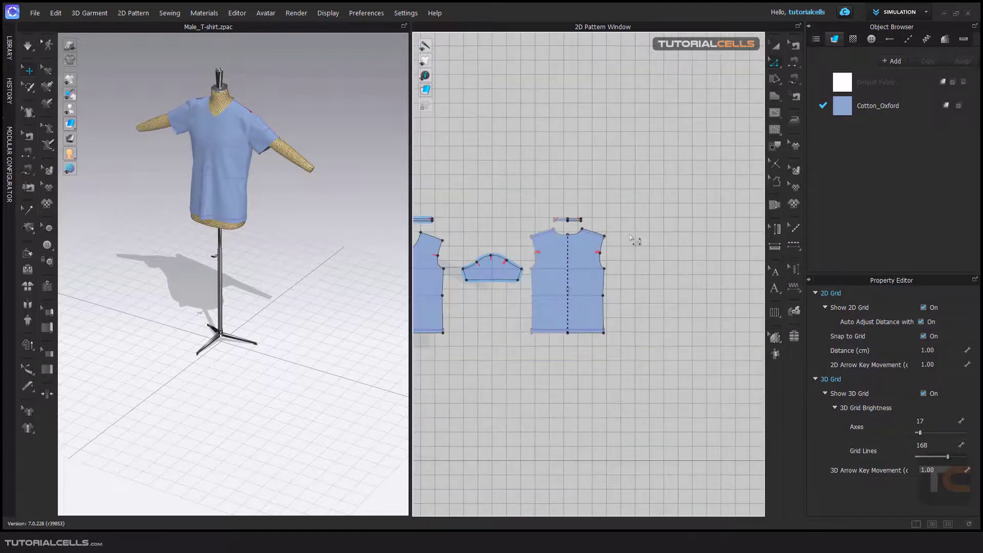
scroll(636, 239, down, 2)
scroll(633, 240, up, 4)
scroll(600, 230, up, 3)
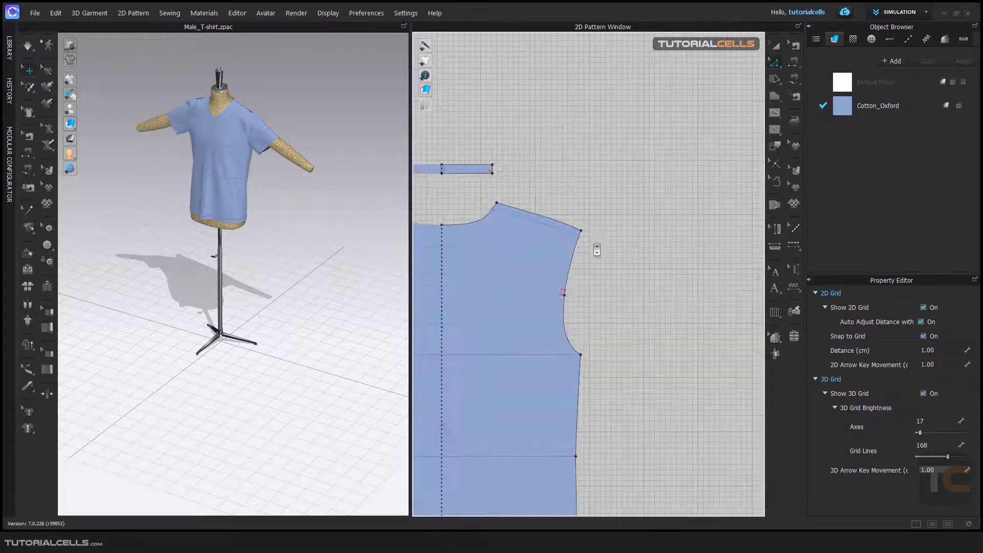
scroll(592, 224, up, 1)
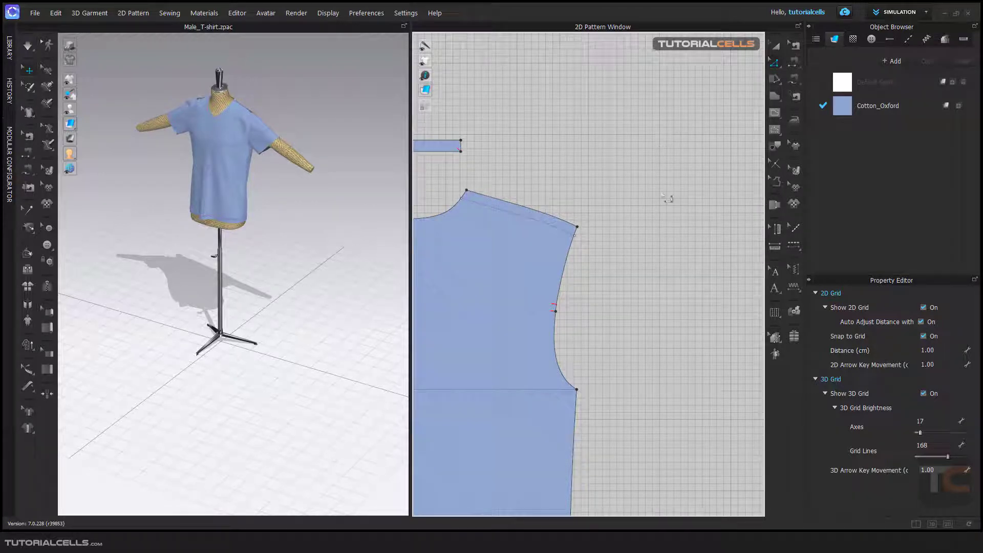
scroll(661, 216, up, 3)
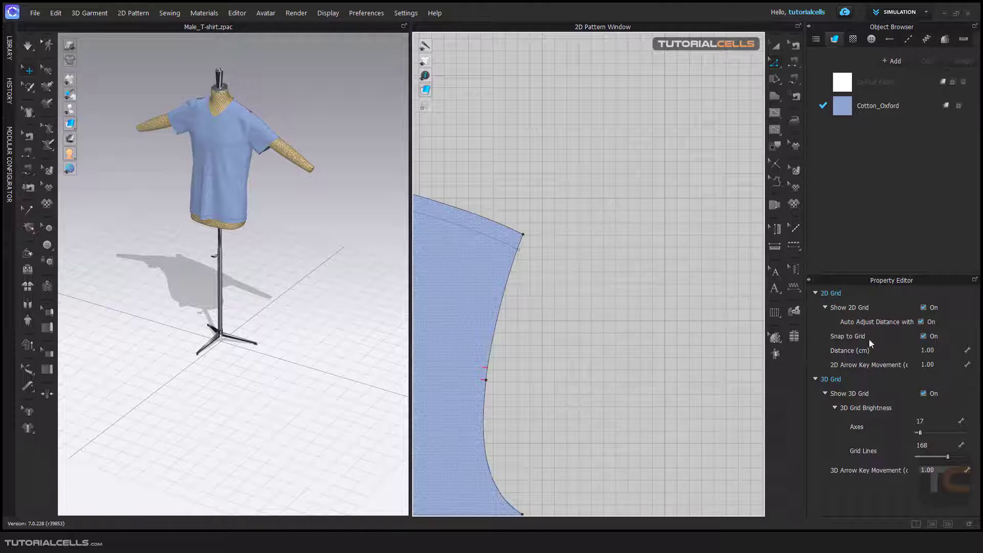
- Turn off Auto Adjust Distance to compare the 2D grid spacing
click(922, 322)
scroll(630, 288, down, 3)
scroll(630, 289, up, 3)
scroll(629, 288, down, 3)
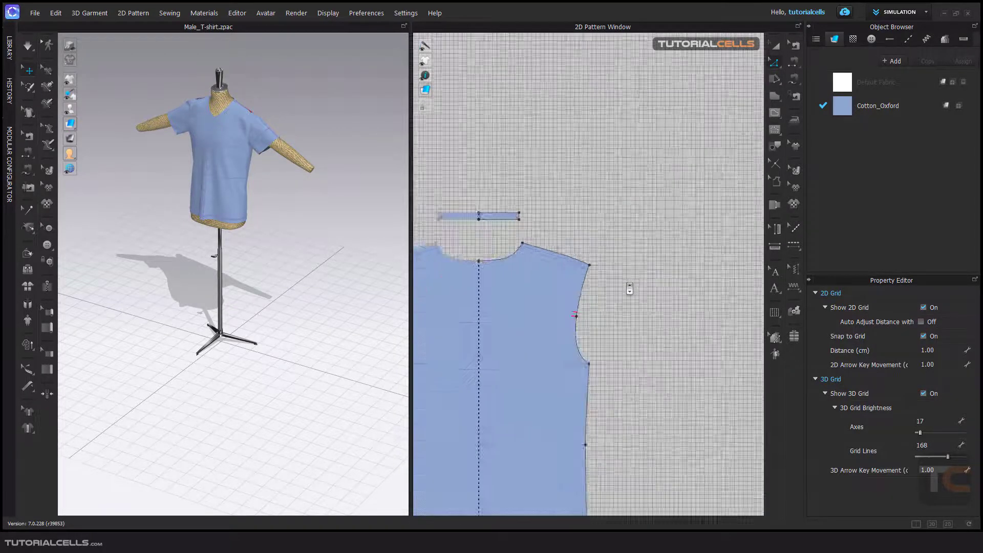
scroll(629, 288, up, 3)
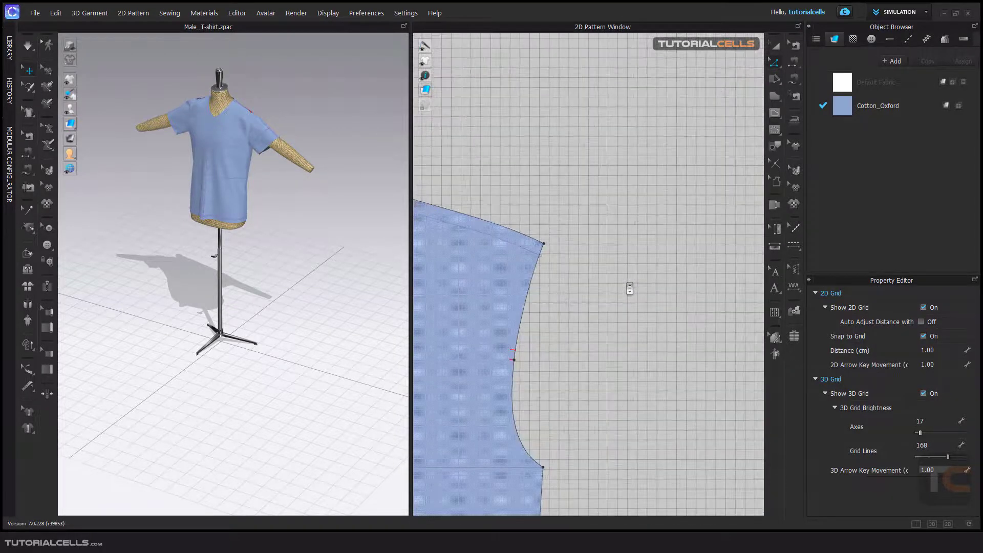
- Turn Auto Adjust Distance back on and draw a small closed polygon piece beside the front bodice
click(923, 321)
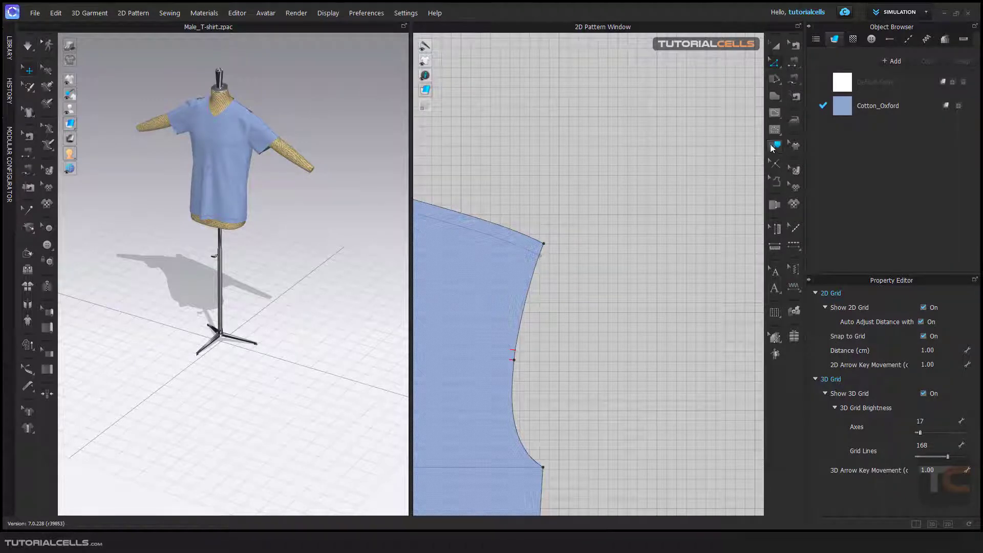
click(776, 97)
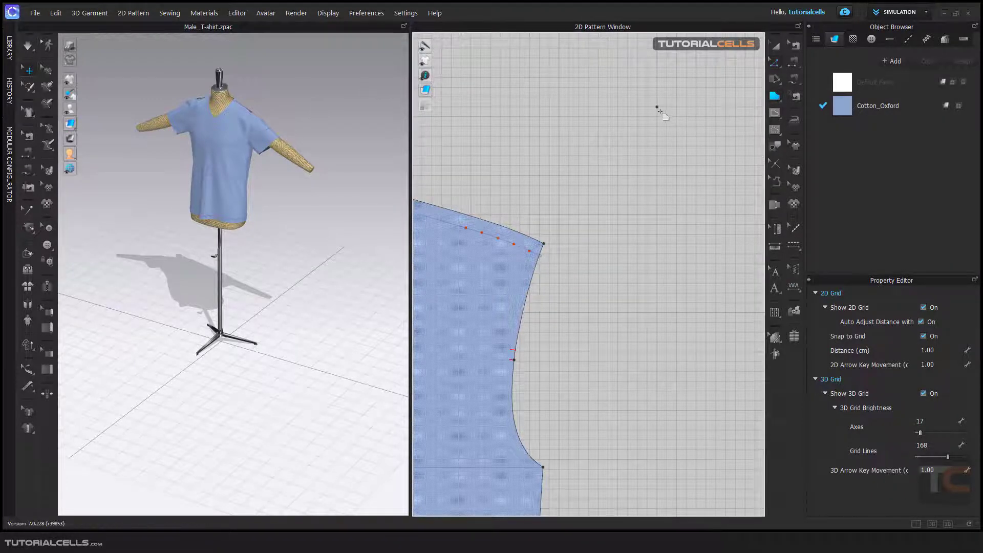
click(715, 89)
click(746, 146)
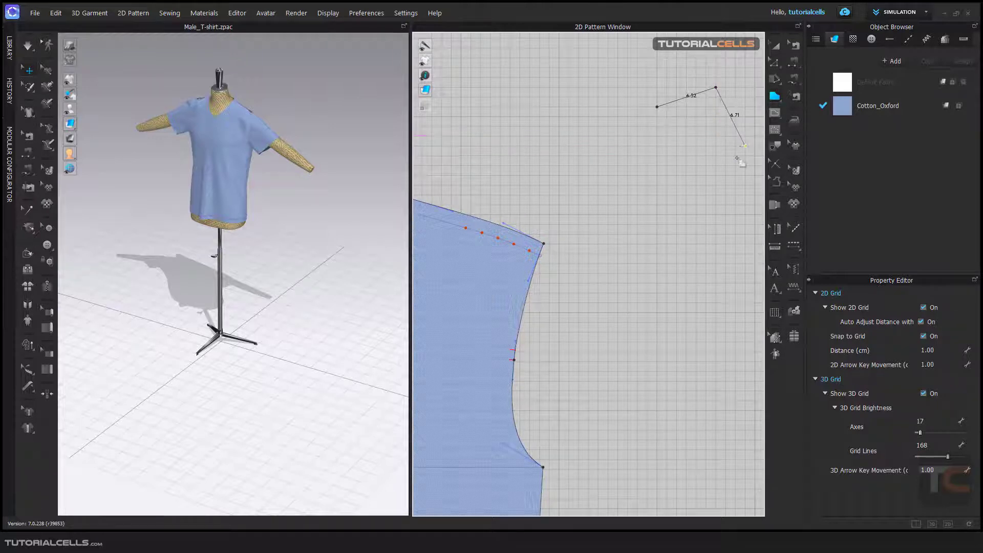
click(748, 223)
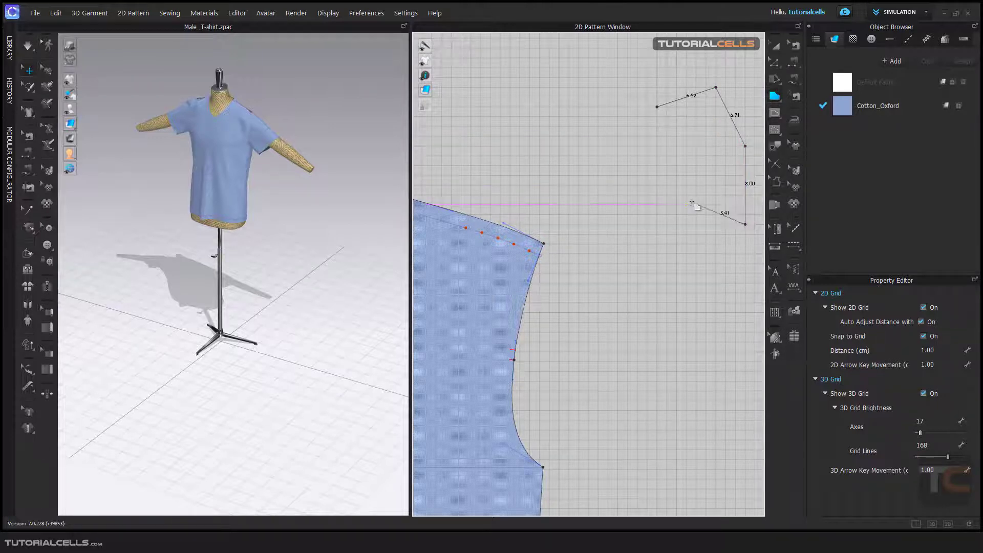
click(659, 108)
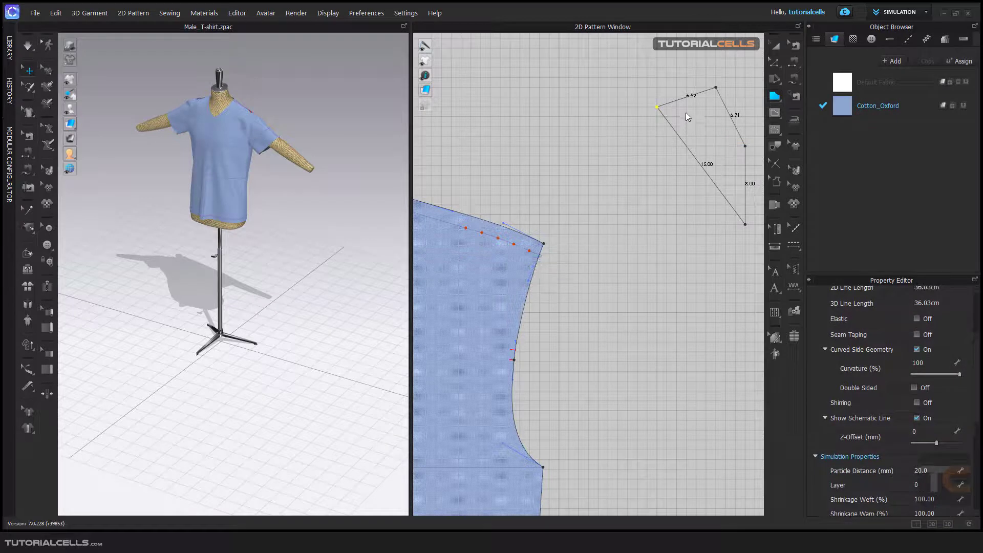
key(Return)
- With Edit Pattern, pull the new piece's left corner point further leftward
click(776, 44)
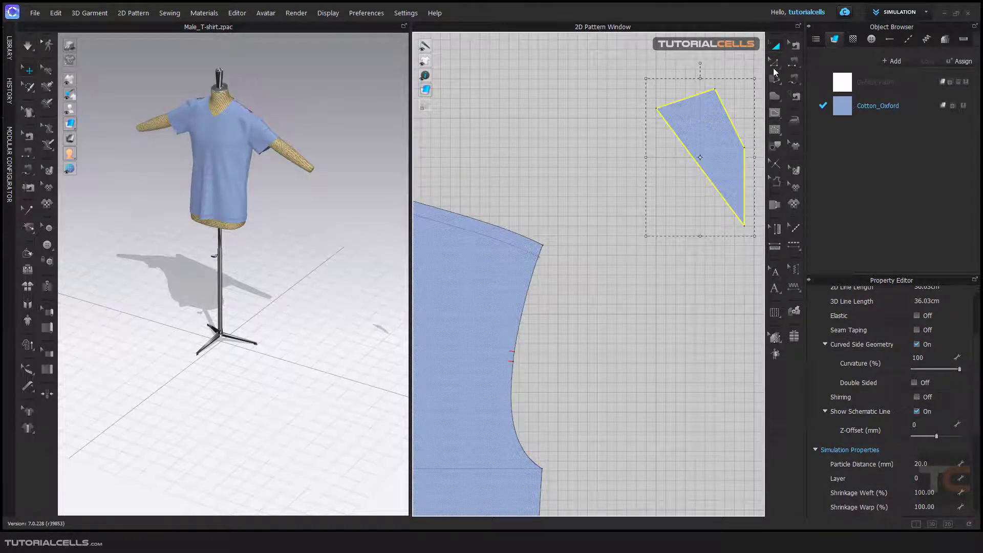
click(775, 63)
scroll(692, 105, up, 5)
click(584, 119)
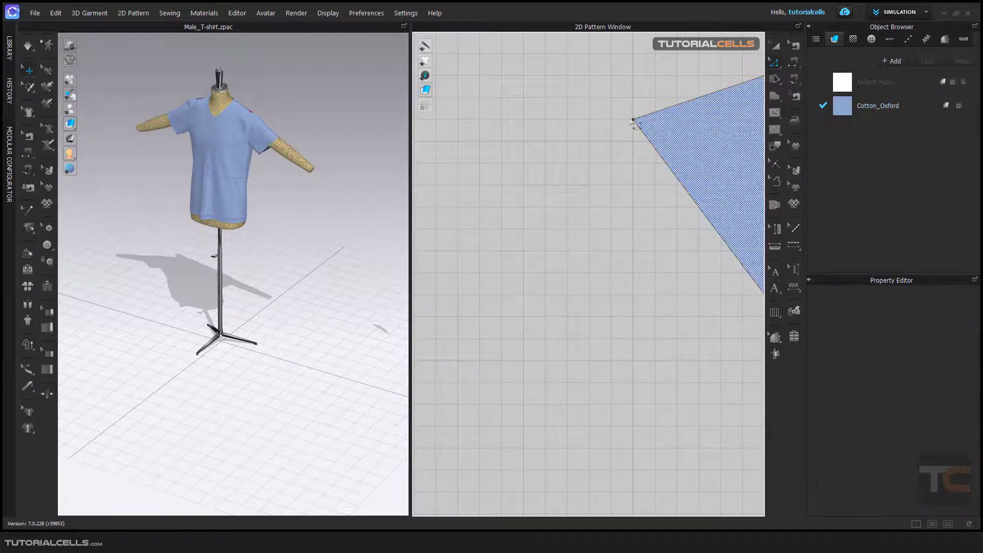
drag(634, 120, 601, 124)
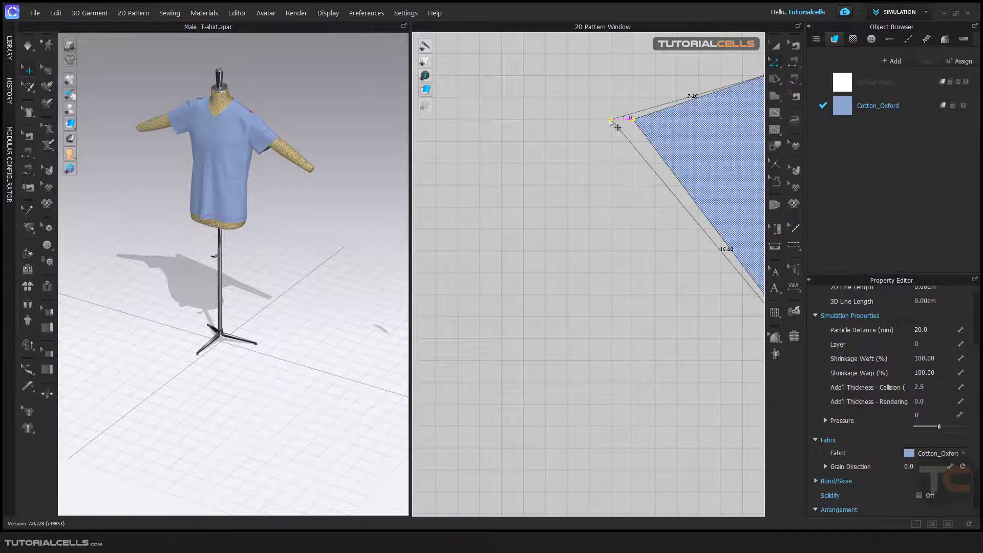
scroll(615, 102, down, 5)
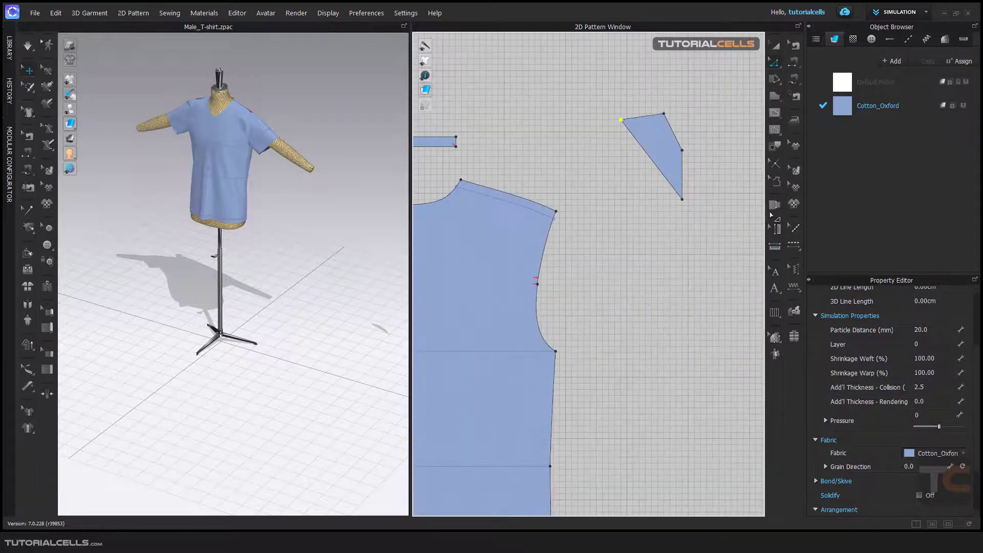
- In Preferences > Grid Properties, turn Snap to Grid off
click(366, 12)
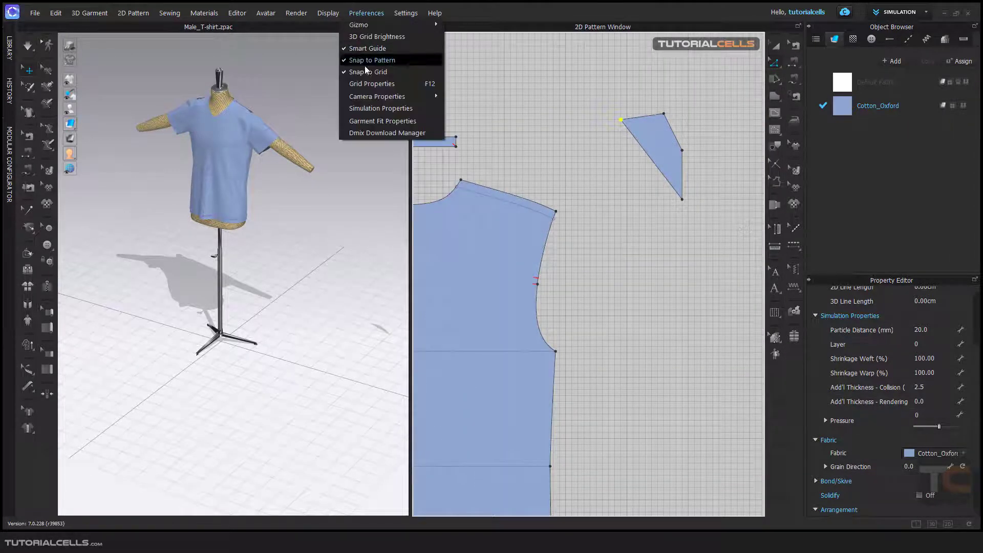
click(367, 93)
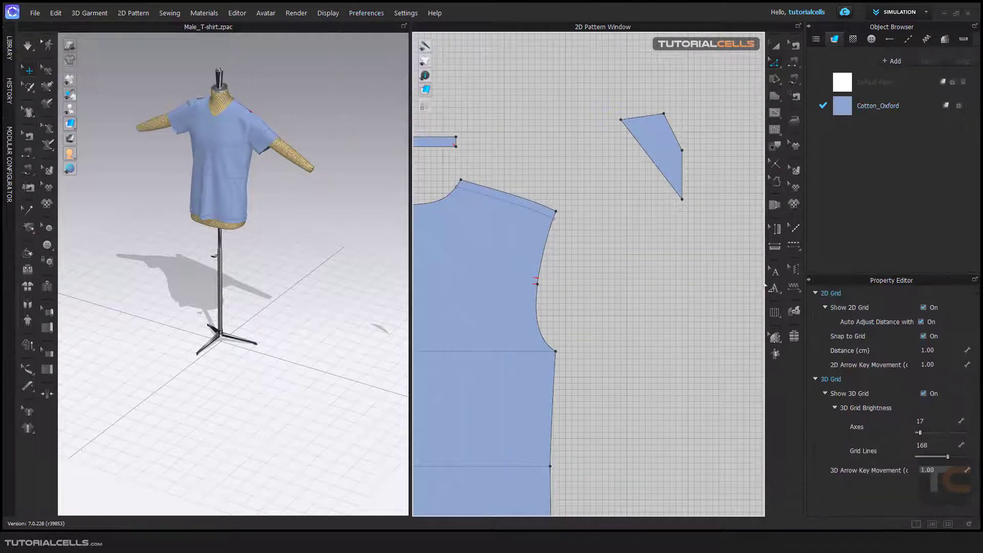
click(924, 337)
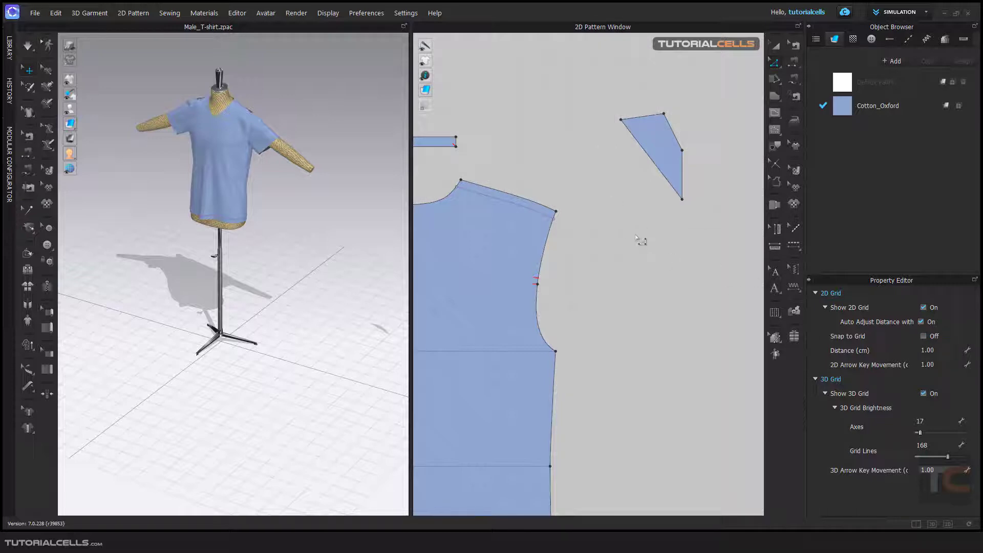
- Select the small triangle pattern piece with Select/Move and delete it
click(776, 44)
click(652, 138)
key(Delete)
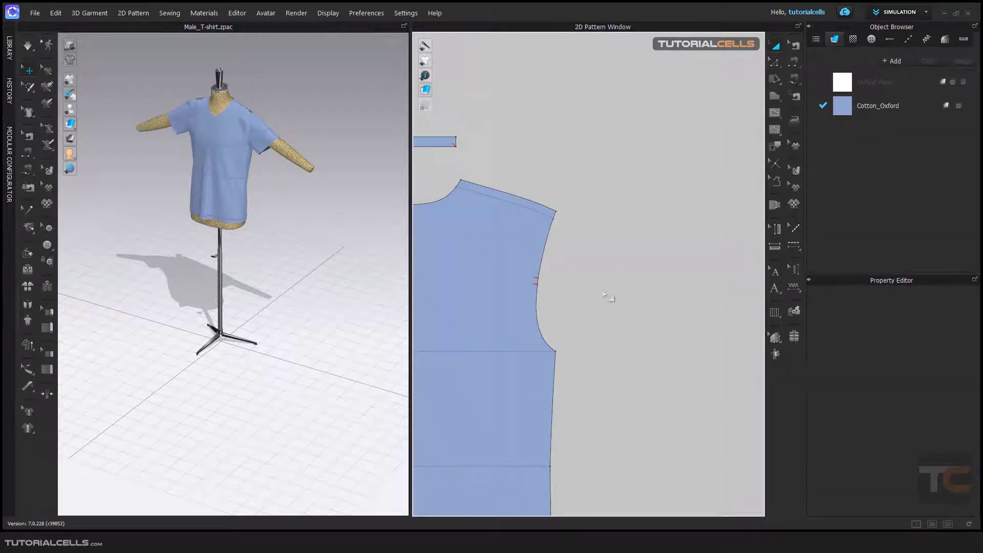
scroll(608, 297, up, 3)
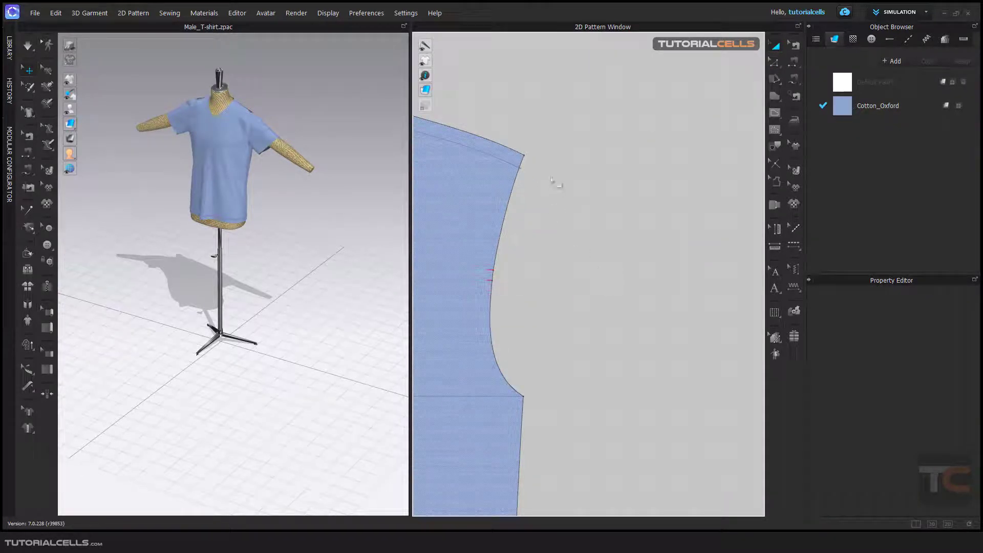
scroll(602, 175, down, 4)
scroll(230, 384, up, 3)
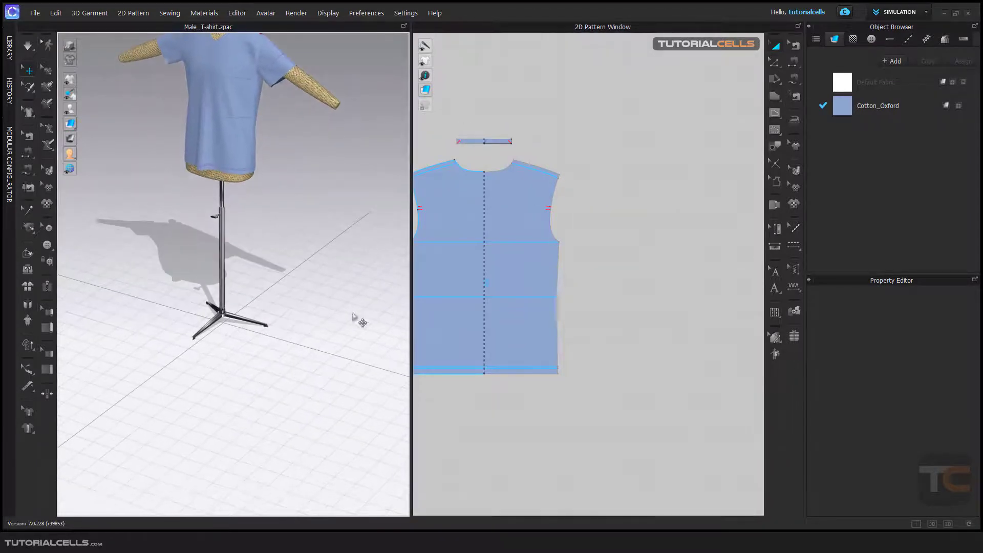
- Show Grid Properties from the 2D window and toggle Show 3D Grid off and back on
right_click(606, 254)
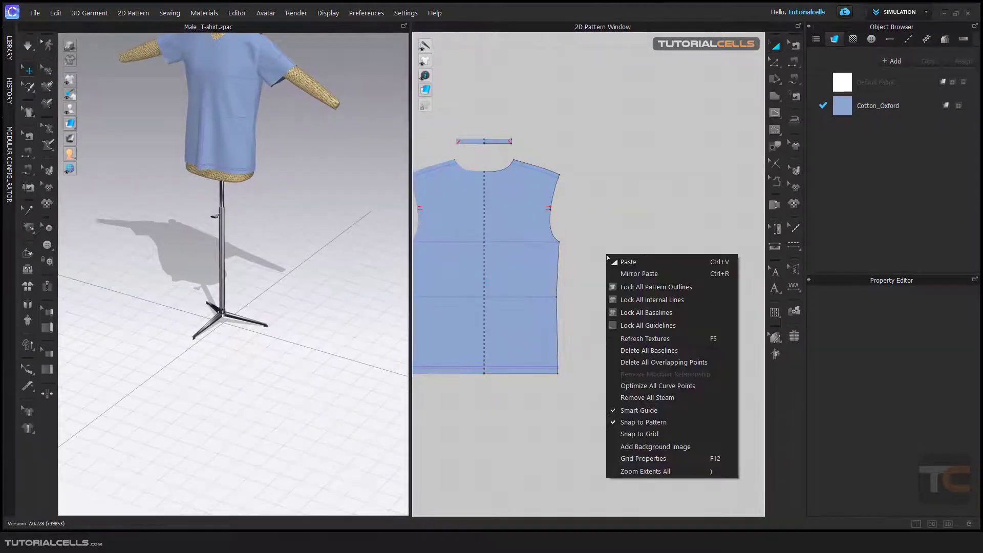
click(639, 459)
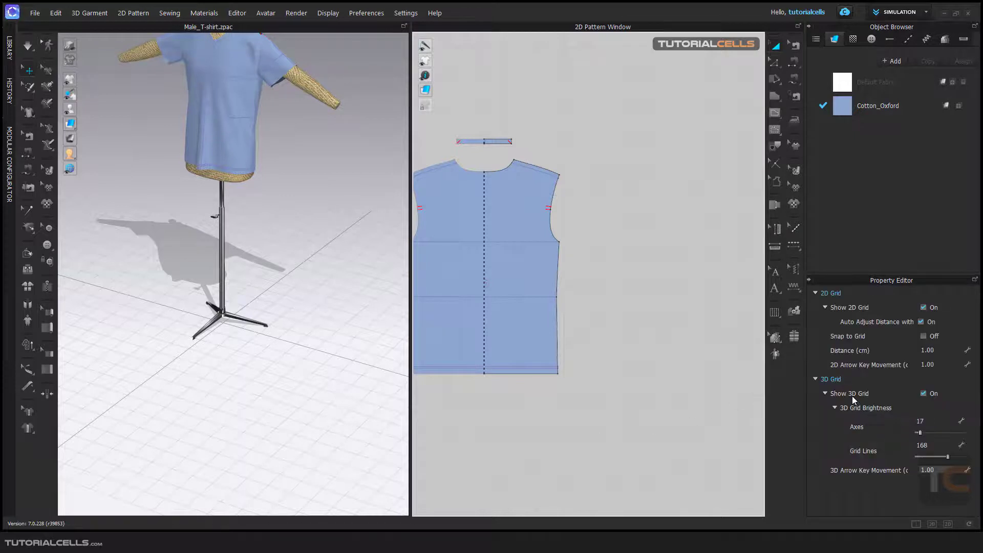
click(923, 392)
click(923, 393)
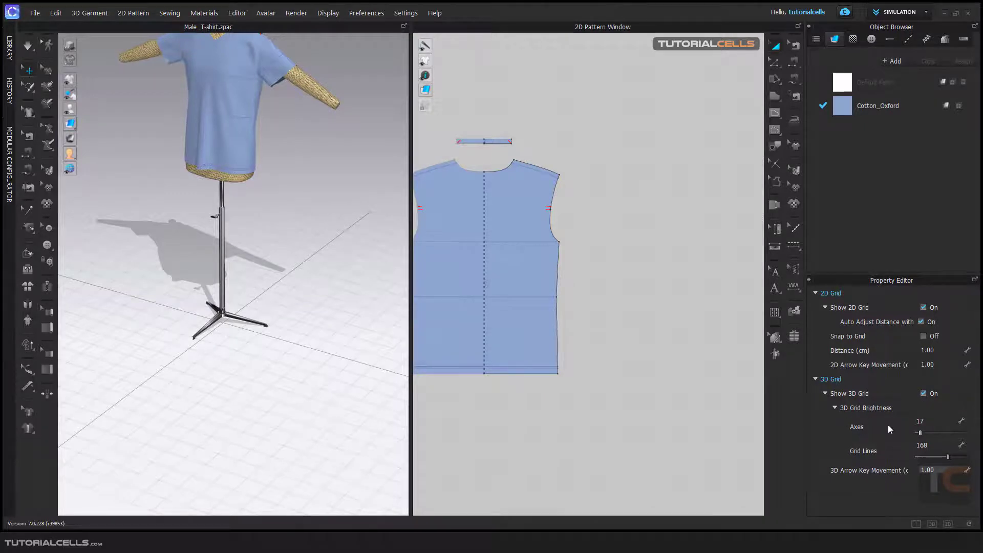
- Raise the 3D axes brightness to 42 with the slider and dim the grid lines
right_drag(286, 387, 243, 335)
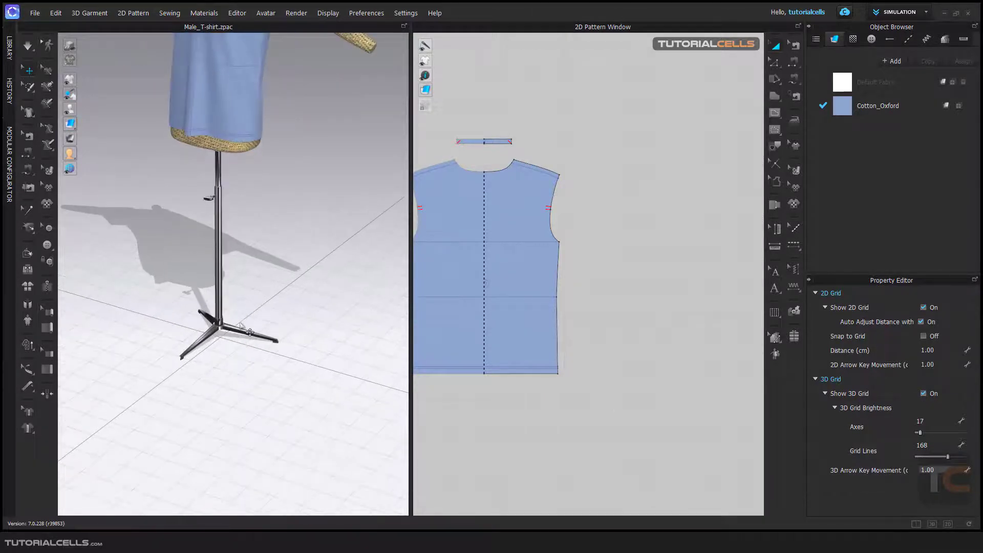
scroll(243, 336, up, 3)
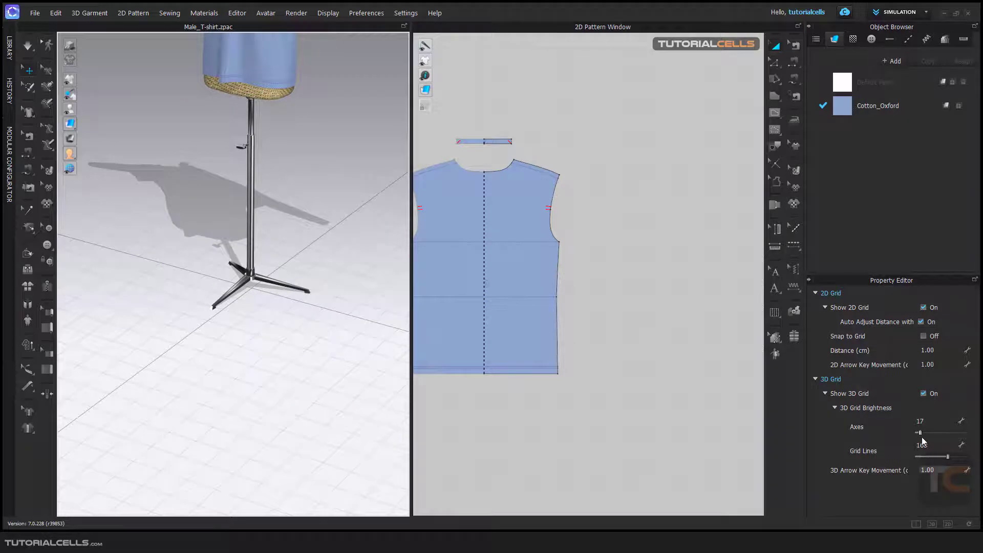
mouse_move(922, 434)
mouse_down()
mouse_move(965, 434)
mouse_move(918, 433)
mouse_up()
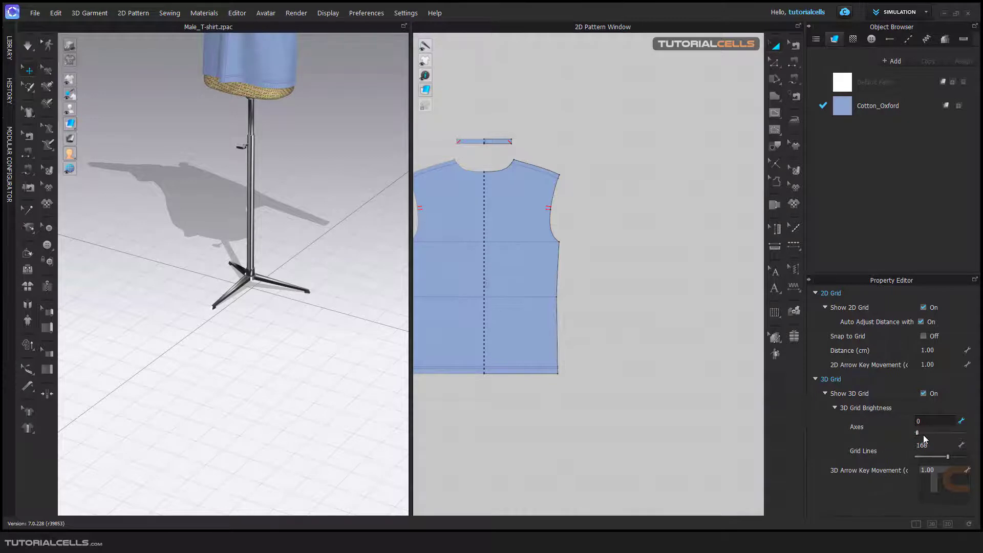
drag(918, 435, 940, 458)
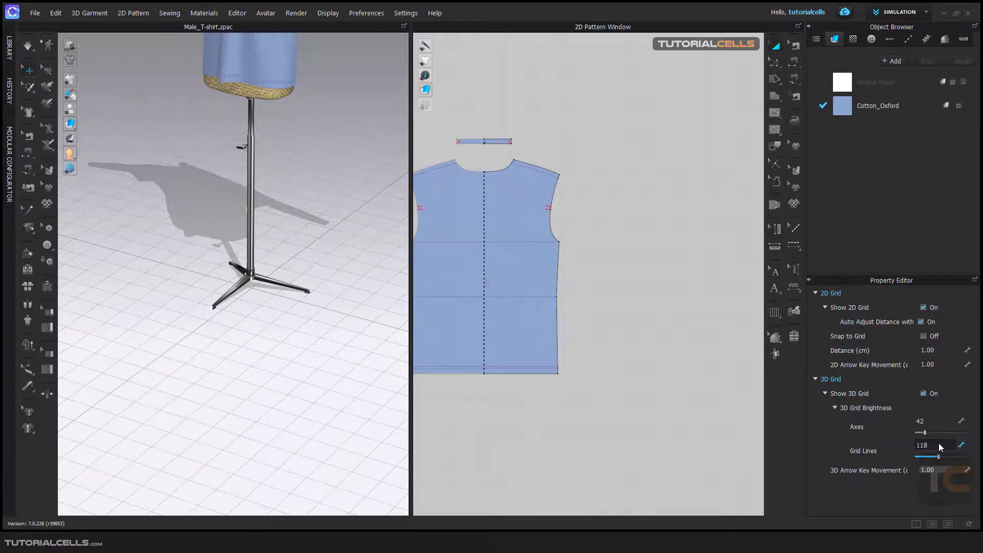
drag(938, 443, 909, 443)
text(50)
- Enter an axes brightness of 50 and brighten the 3D grid lines again
double_click(922, 421)
text(50)
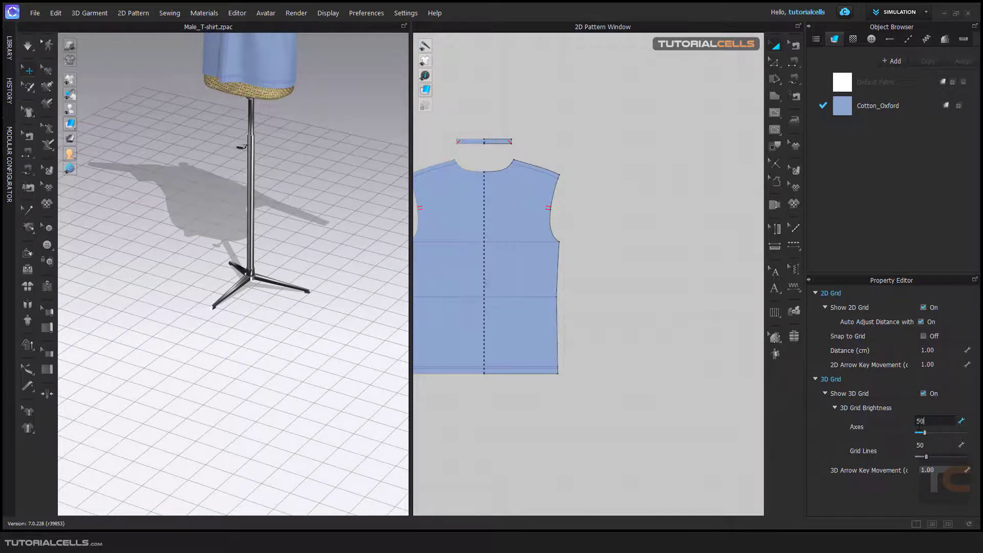
key(Return)
drag(937, 457, 941, 459)
scroll(330, 361, down, 4)
scroll(299, 338, down, 3)
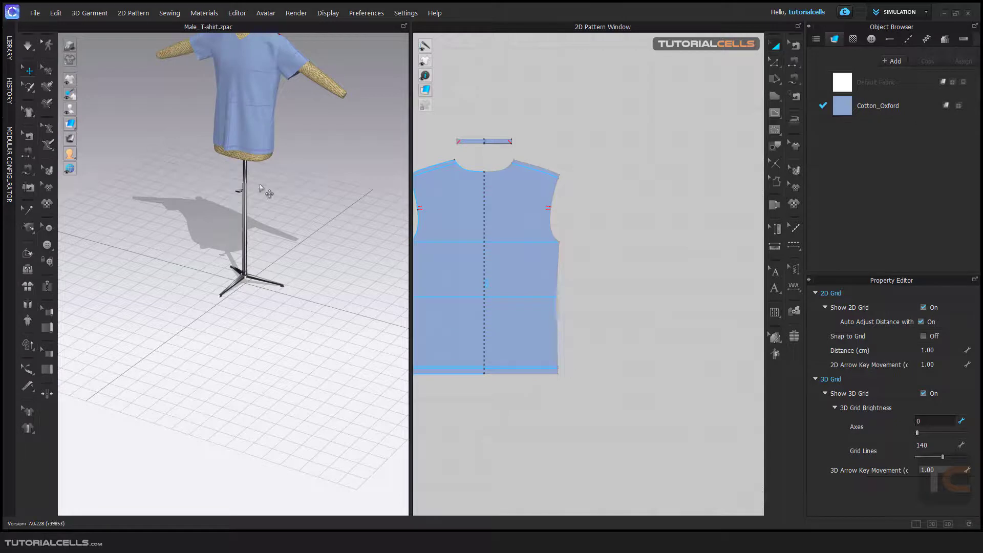
- Select the T-shirt in the 3D window and run the simulation with Space
click(253, 126)
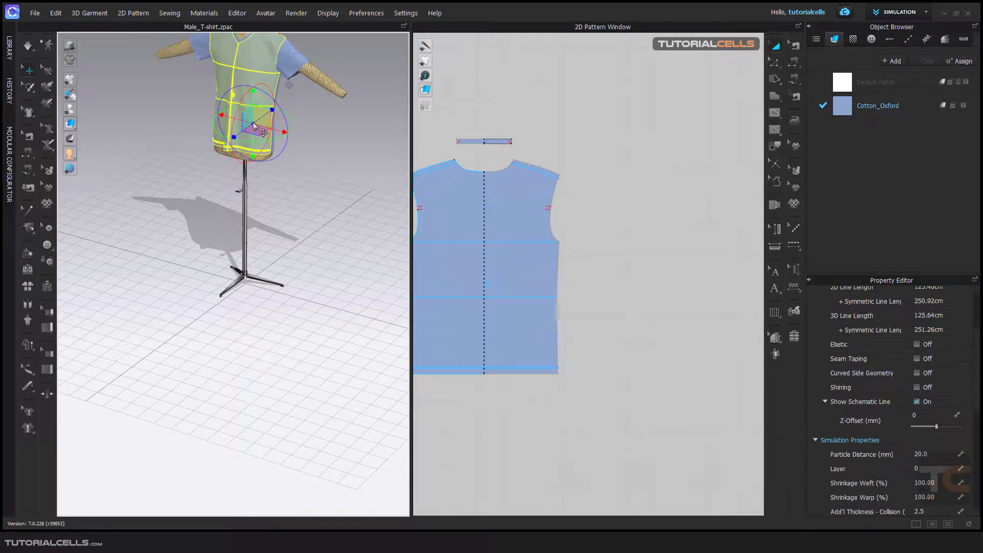
key(space)
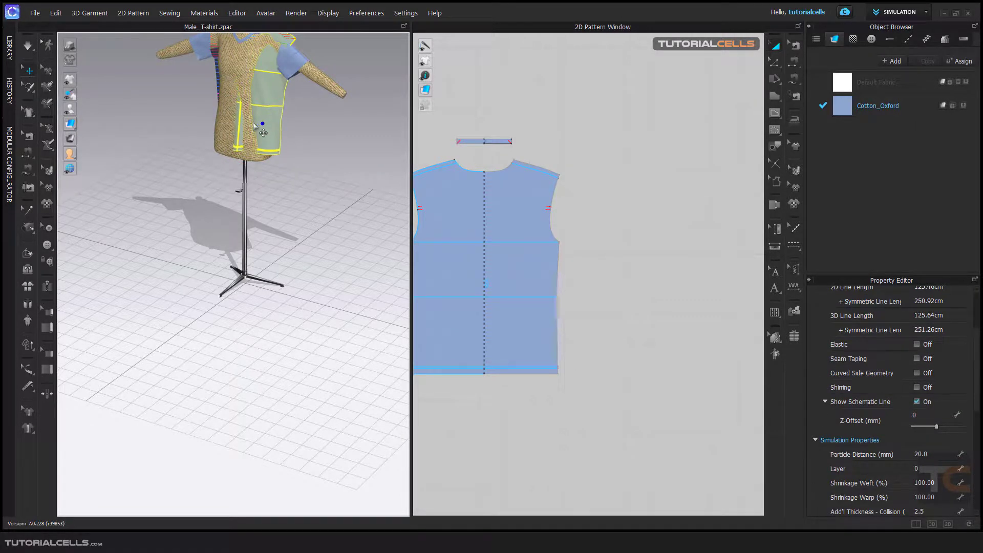